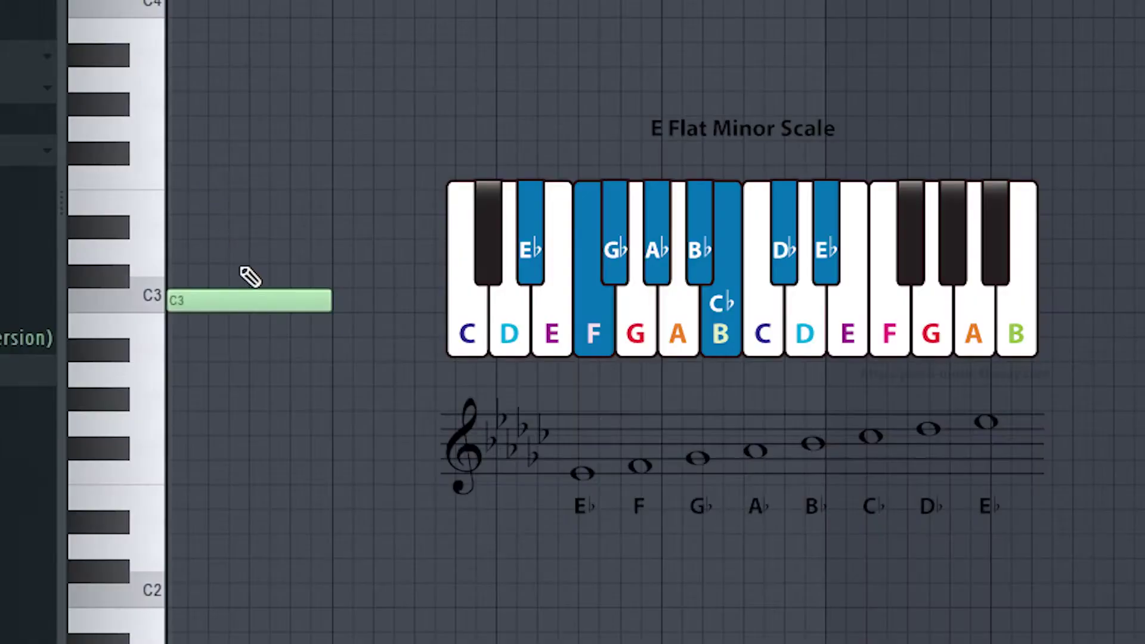
Step: Draw a one-bar C3 note at the start of bar 1 and a one-bar G4 note above the C4 note
{"action": "right_click", "coordinate": [289, 375]}
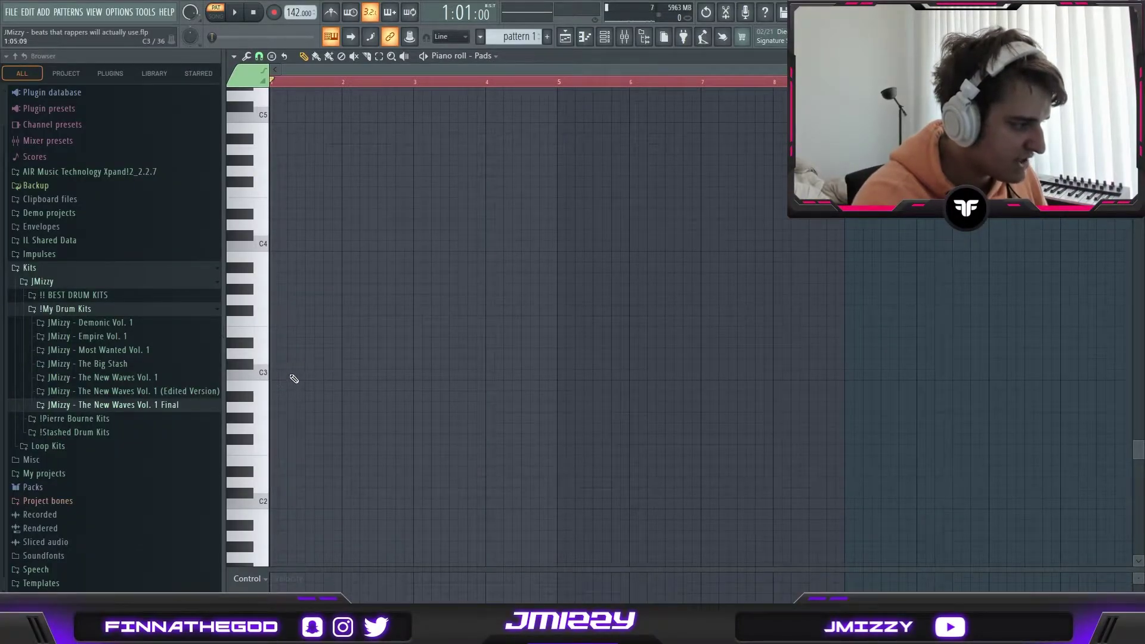
{"action": "left_click", "coordinate": [292, 375]}
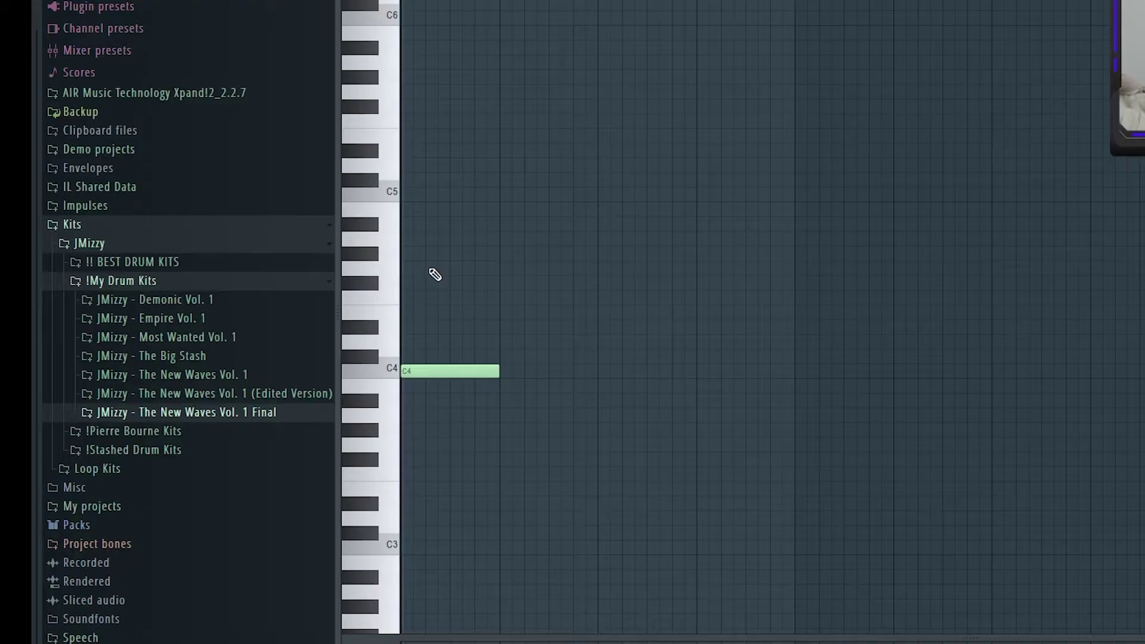
{"action": "left_click", "coordinate": [435, 268]}
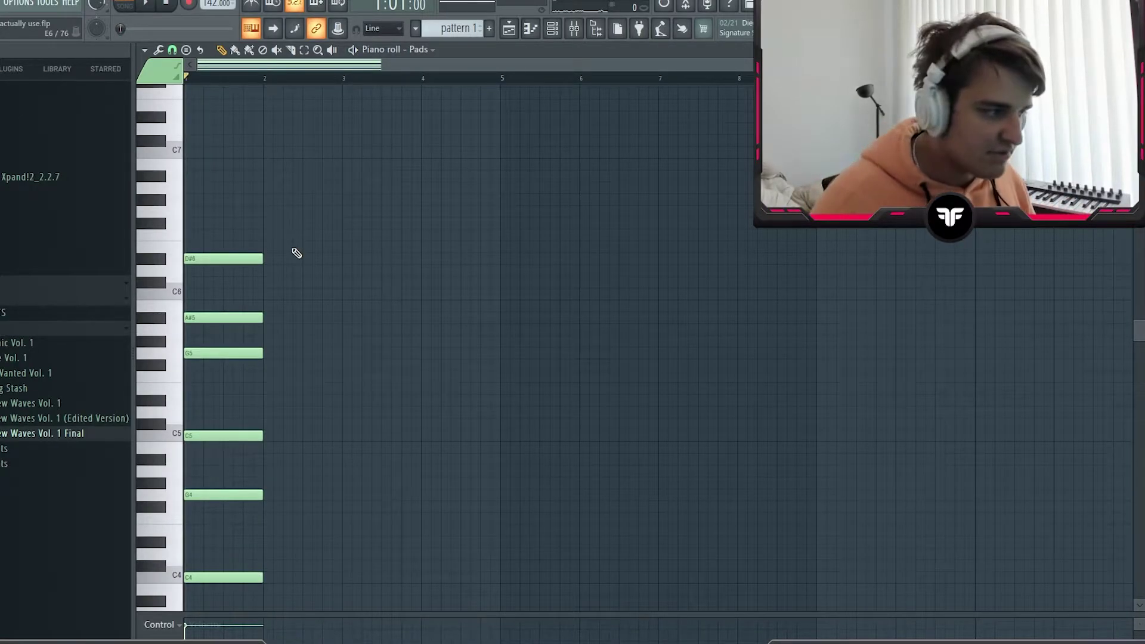
Step: Delete the stacked notes above C4 in bar 1, keeping only the C4 note
{"action": "scroll", "coordinate": [324, 197], "scroll_direction": "down", "scroll_amount": 1}
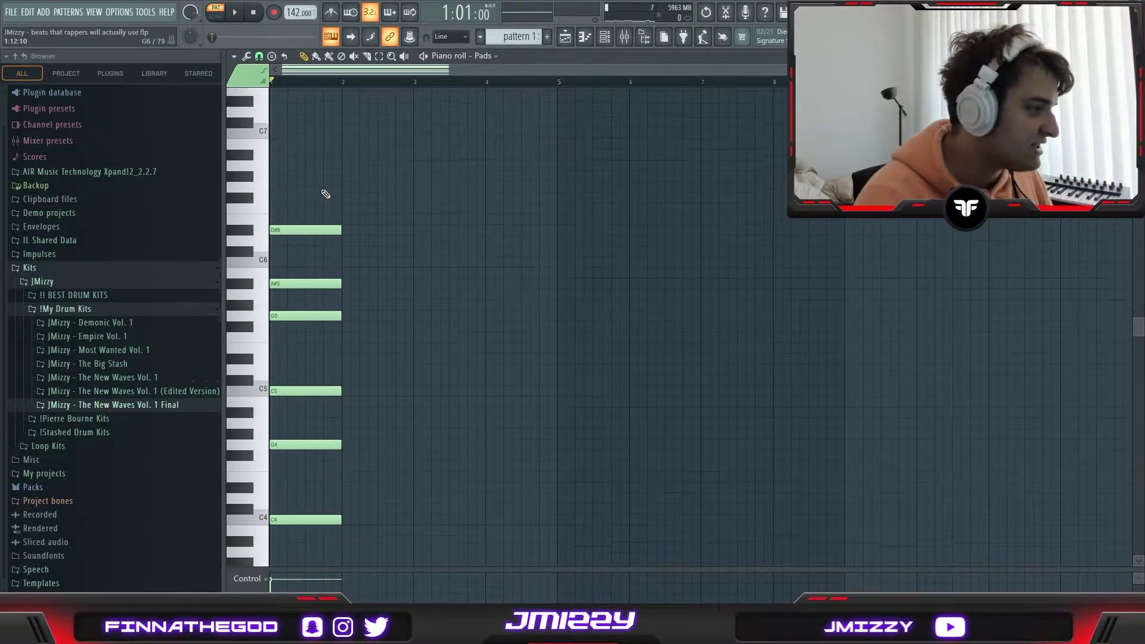
{"action": "right_click", "coordinate": [317, 181]}
{"action": "scroll", "coordinate": [463, 320], "scroll_direction": "down", "scroll_amount": 2}
{"action": "left_click_drag", "start_coordinate": [416, 380], "coordinate": [304, 305]}
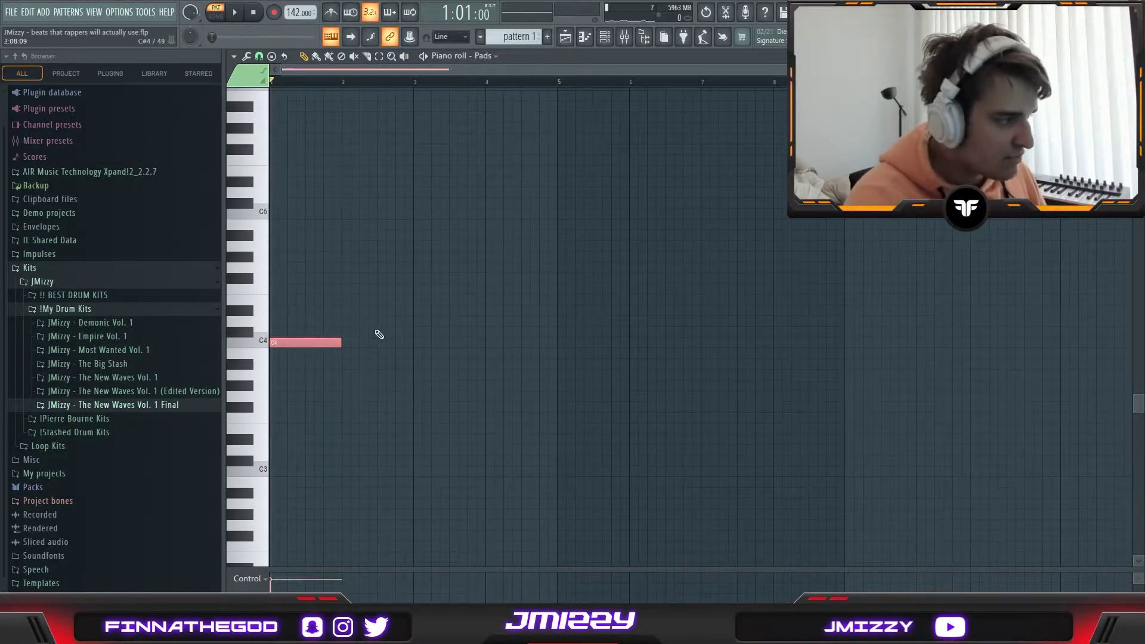
Step: Draw one-bar root notes after the C4: G#3 in bar 2, F3 in bar 3 and A#3 in bar 4
{"action": "left_click", "coordinate": [343, 374]}
{"action": "left_click", "coordinate": [367, 386]}
{"action": "left_click", "coordinate": [448, 416]}
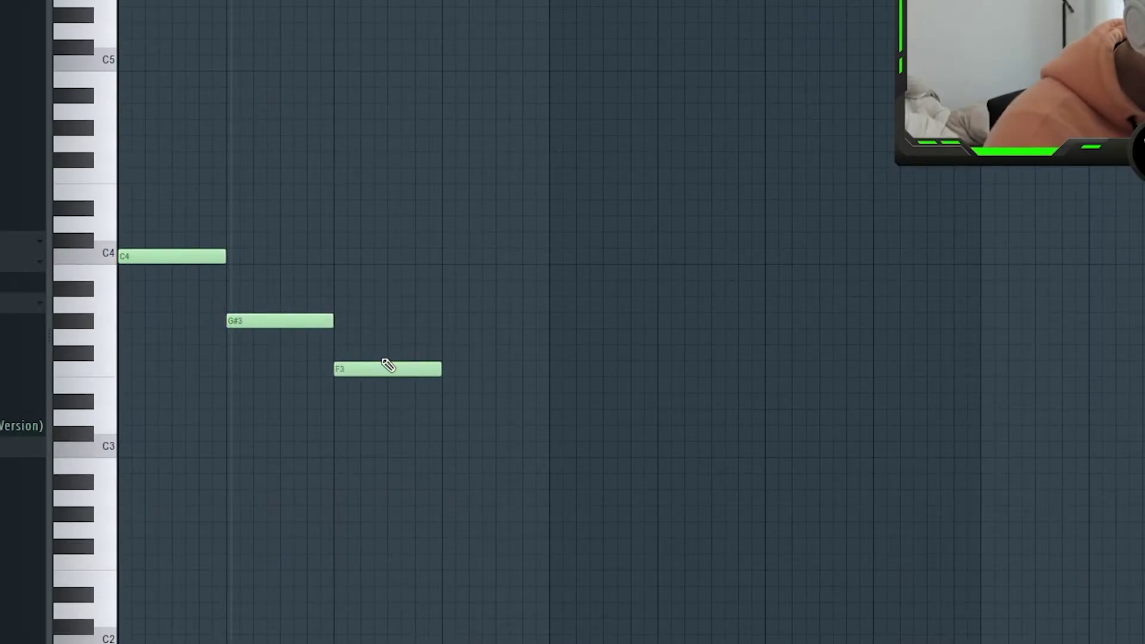
{"action": "left_click", "coordinate": [444, 287]}
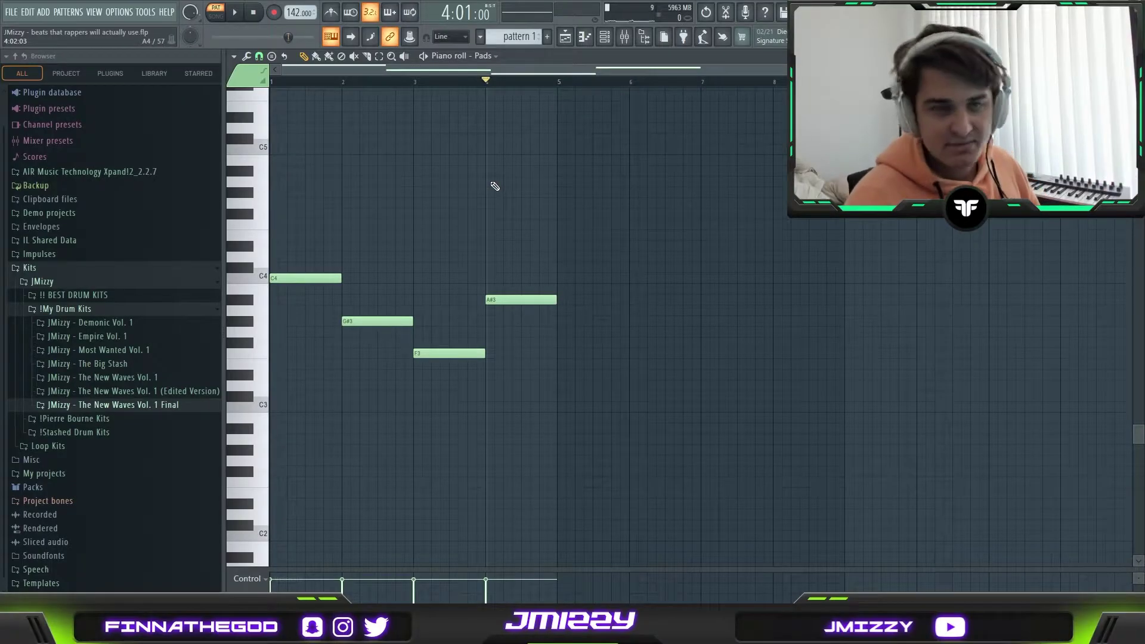
Step: Copy the four root notes a fifth higher as G4, D#4, C4 and F4, and add D#4 as bar 1's middle note
{"action": "key", "text": "ctrl+a"}
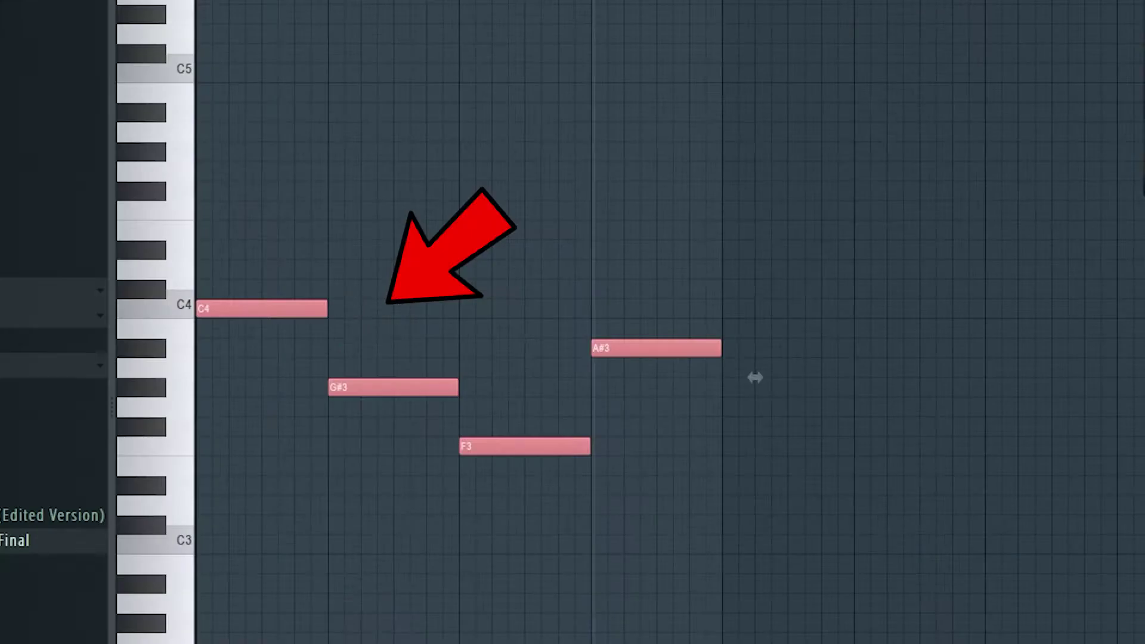
{"action": "key", "text": "ctrl+c"}
{"action": "key", "text": "ctrl+v"}
{"action": "key", "text": "ctrl+Up"}
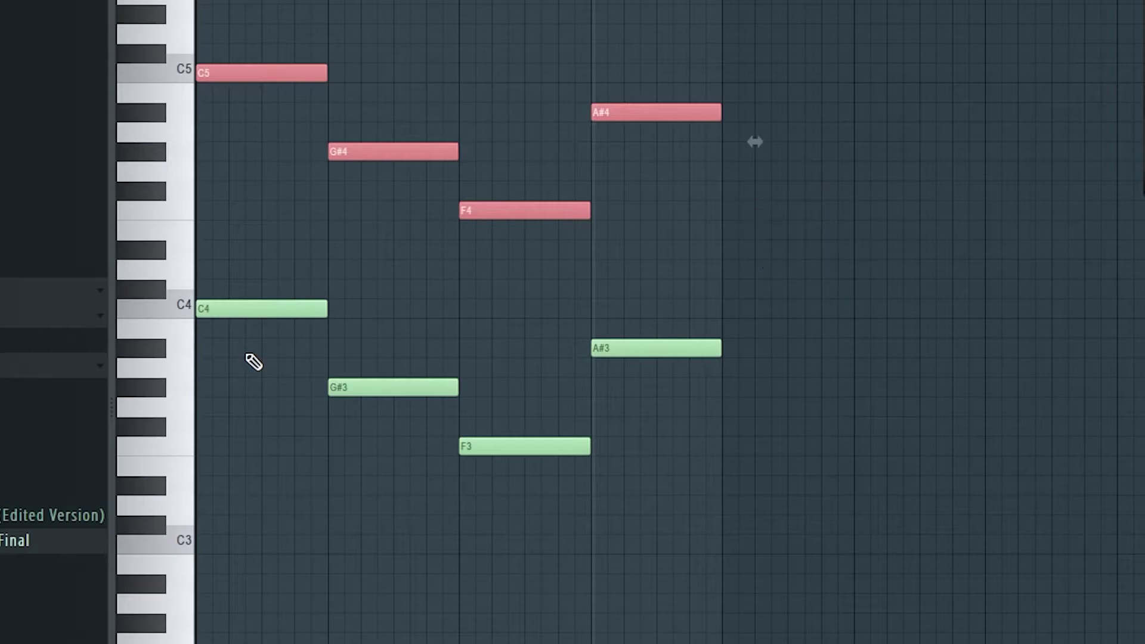
{"action": "key", "text": "Down"}
{"action": "key", "text": "Down"}
{"action": "key", "text": "Down"}
{"action": "key", "text": "Down"}
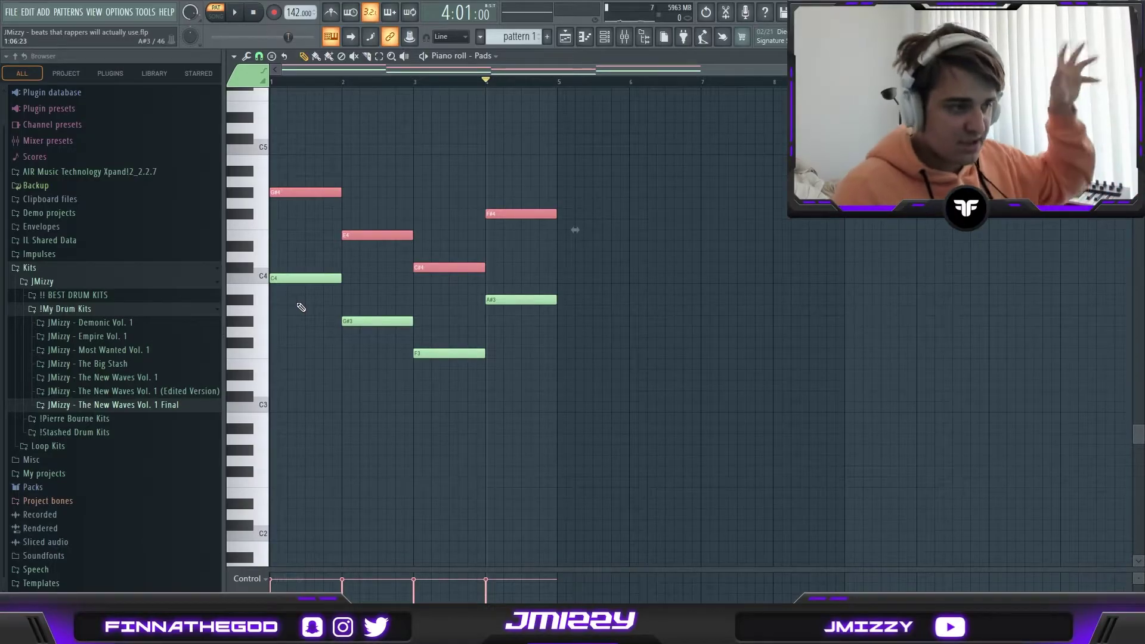
{"action": "key", "text": "Down"}
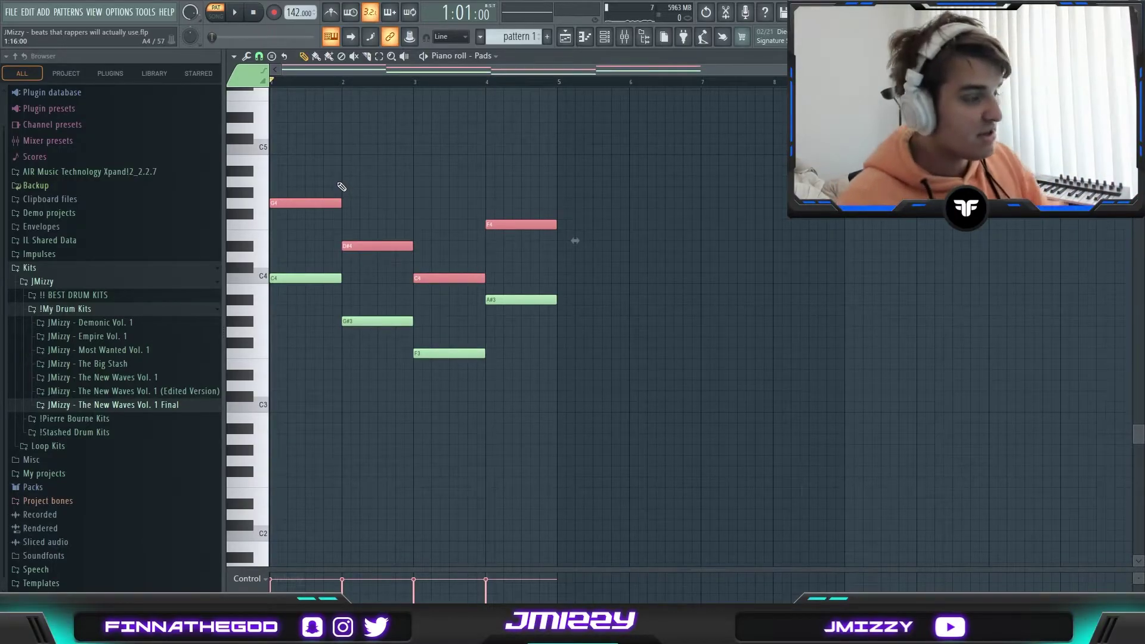
{"action": "key", "text": "ctrl+d"}
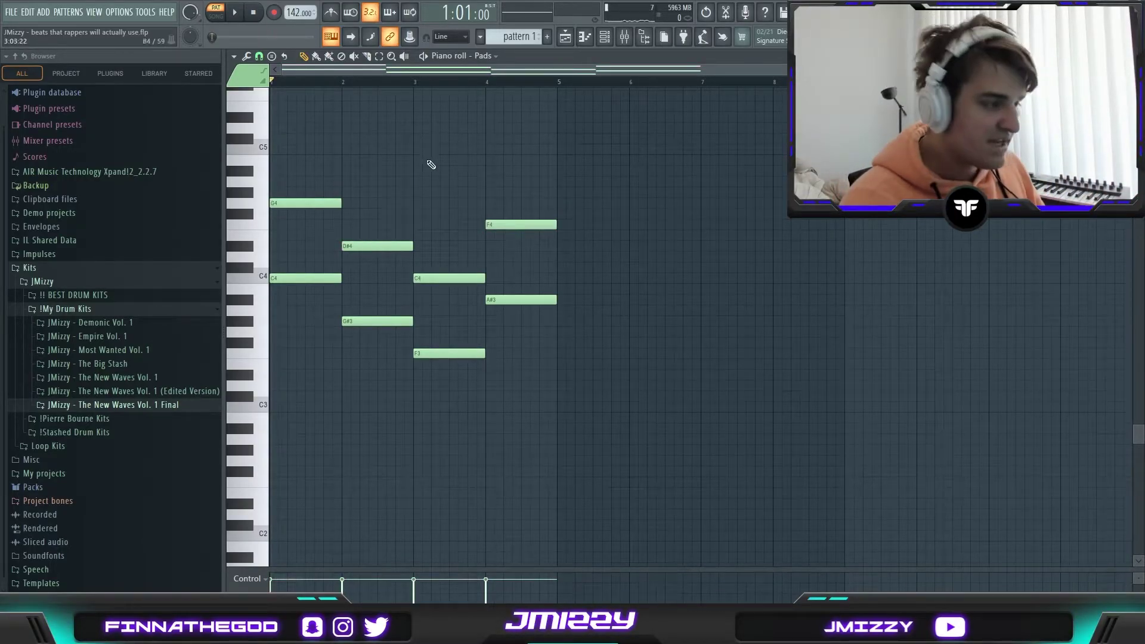
{"action": "left_click", "coordinate": [288, 244]}
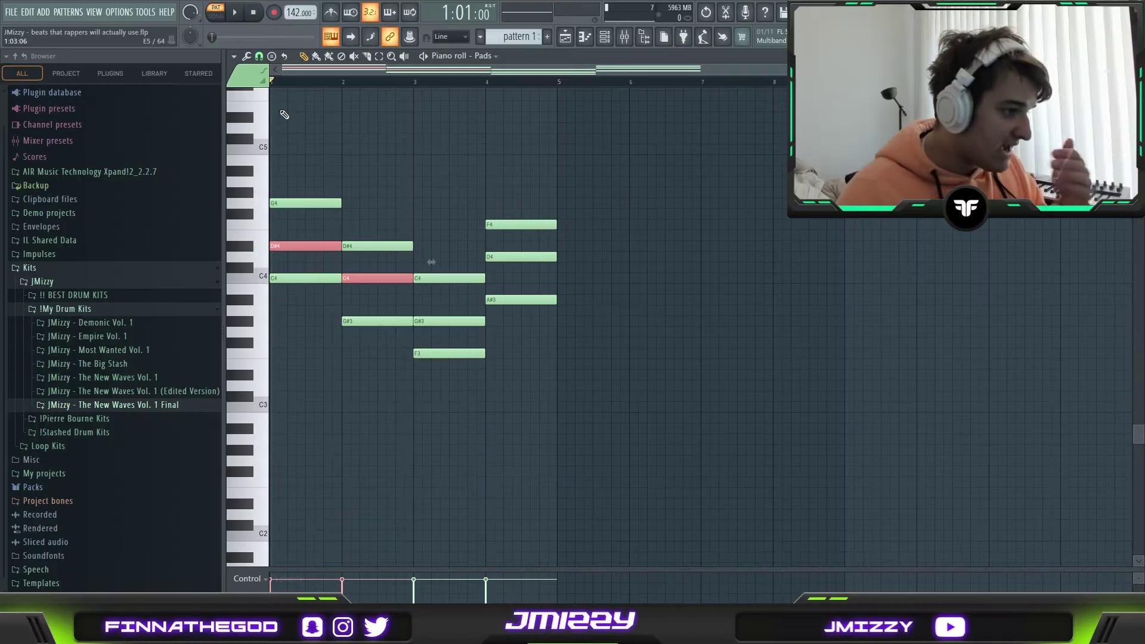
Step: Copy the lower notes of the four chords and place the copies one octave down
{"action": "left_click_drag", "start_coordinate": [561, 369], "coordinate": [278, 258]}
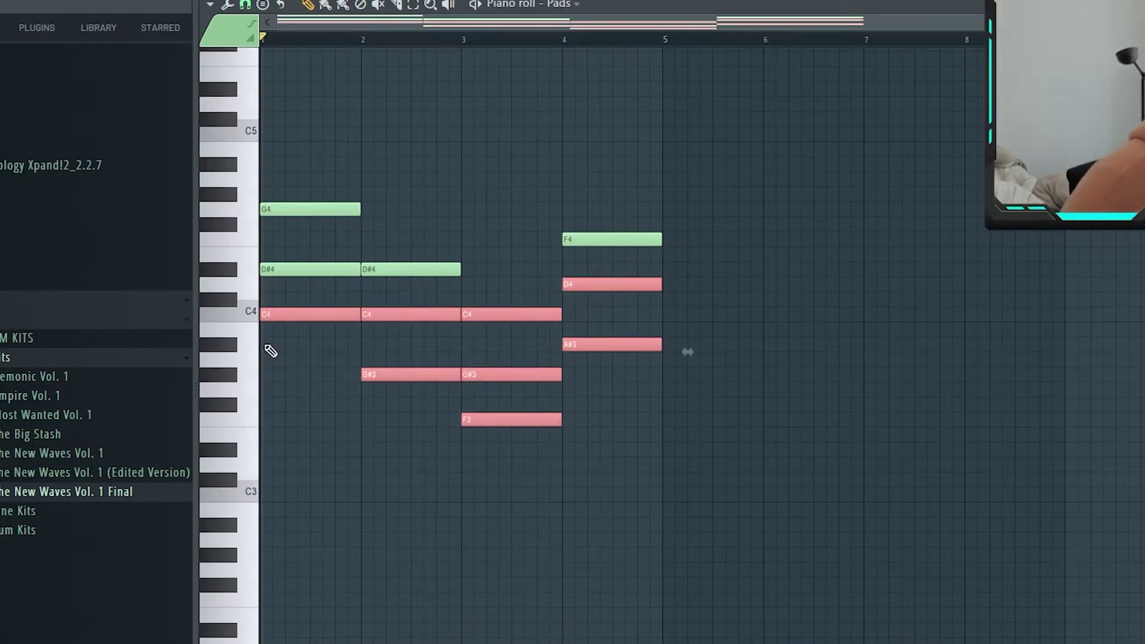
{"action": "key", "text": "ctrl+c"}
{"action": "key", "text": "ctrl+v"}
{"action": "key", "text": "ctrl+Down"}
Step: Delete the extra notes in the lower octave, leaving only the roots C3, G#2, F2 and A#2
{"action": "right_click", "coordinate": [423, 469]}
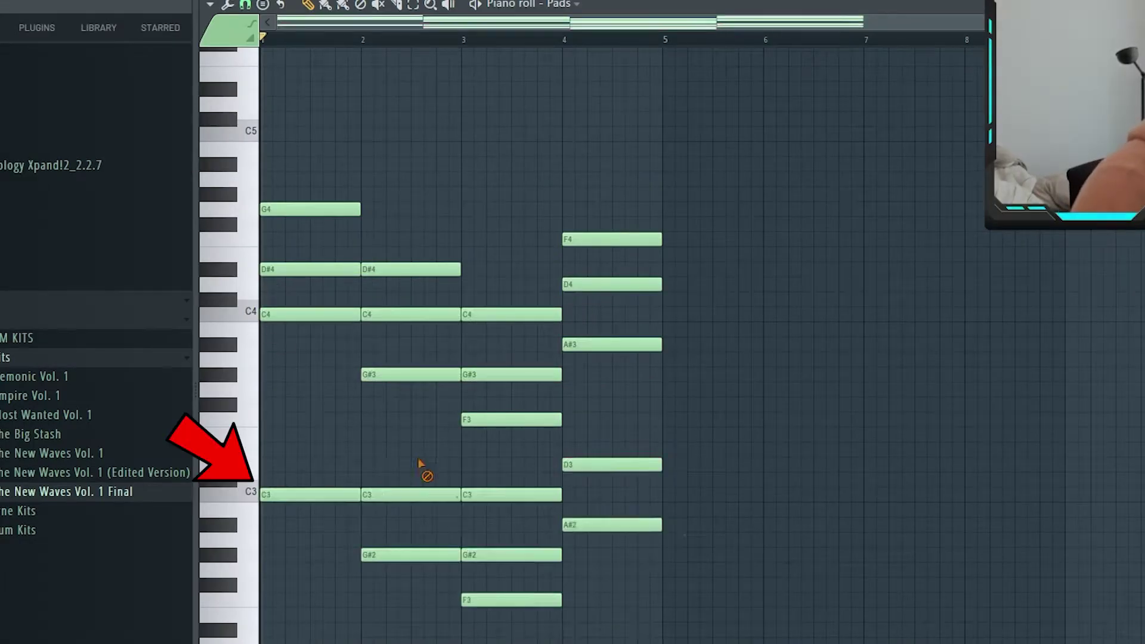
{"action": "right_click", "coordinate": [428, 494]}
{"action": "right_click", "coordinate": [489, 495]}
{"action": "right_click", "coordinate": [525, 554]}
{"action": "right_click", "coordinate": [626, 467]}
{"action": "left_click_drag", "start_coordinate": [310, 473], "coordinate": [642, 619]}
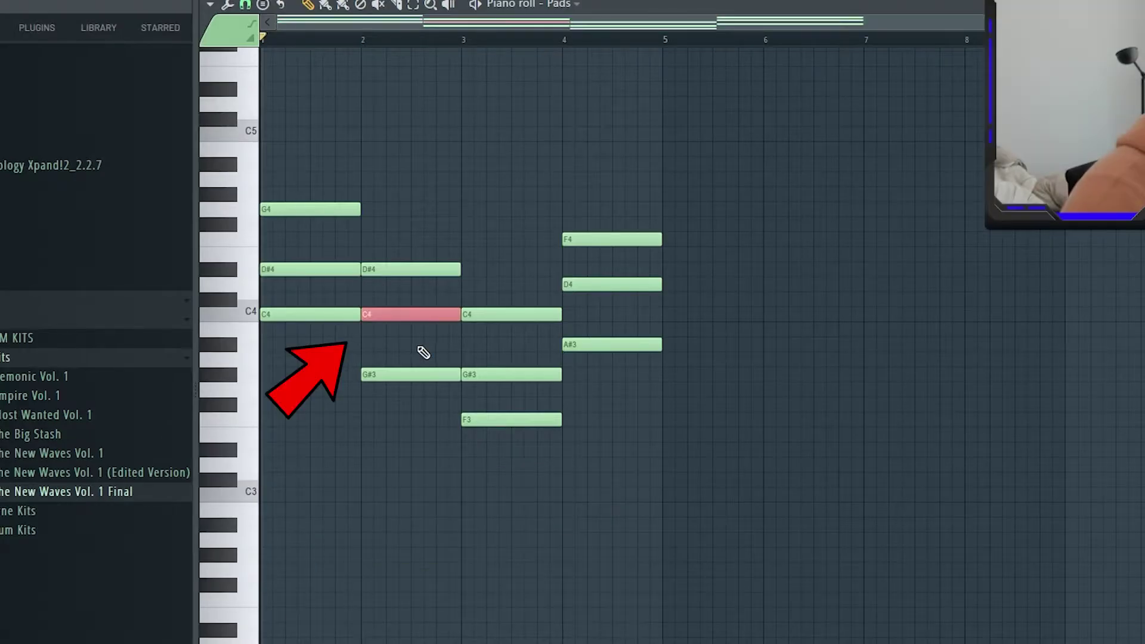
Step: Try the C4 note of bar 2 one octave higher and return it to its original pitch
{"action": "key", "text": "ctrl+Up"}
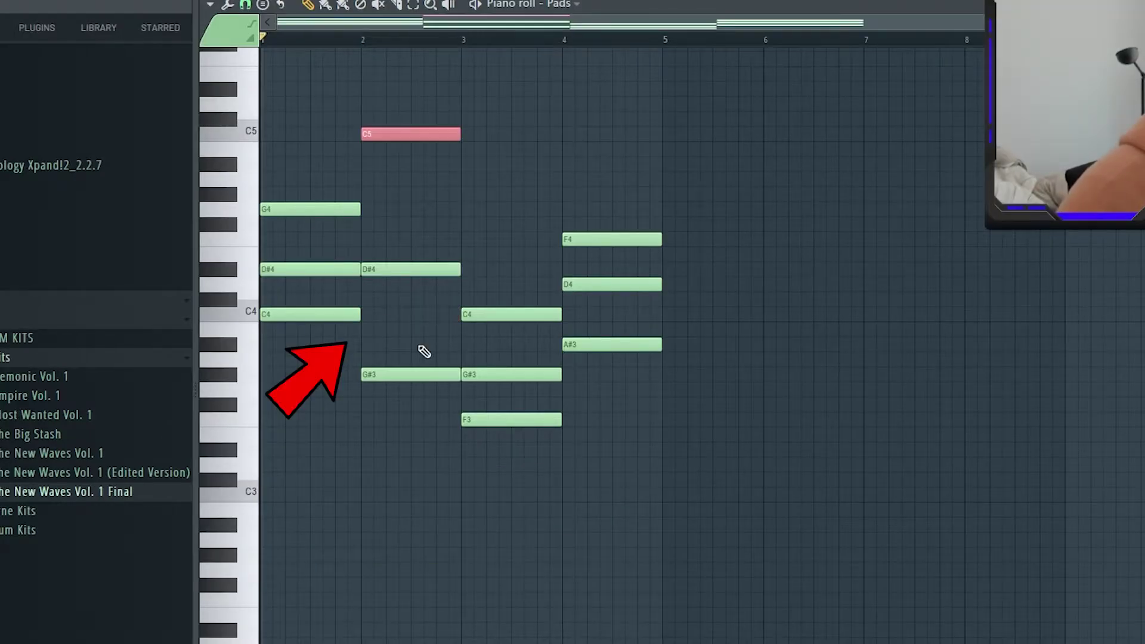
{"action": "key", "text": "ctrl+Down"}
{"action": "key", "text": "ctrl+Up"}
{"action": "key", "text": "ctrl+Down"}
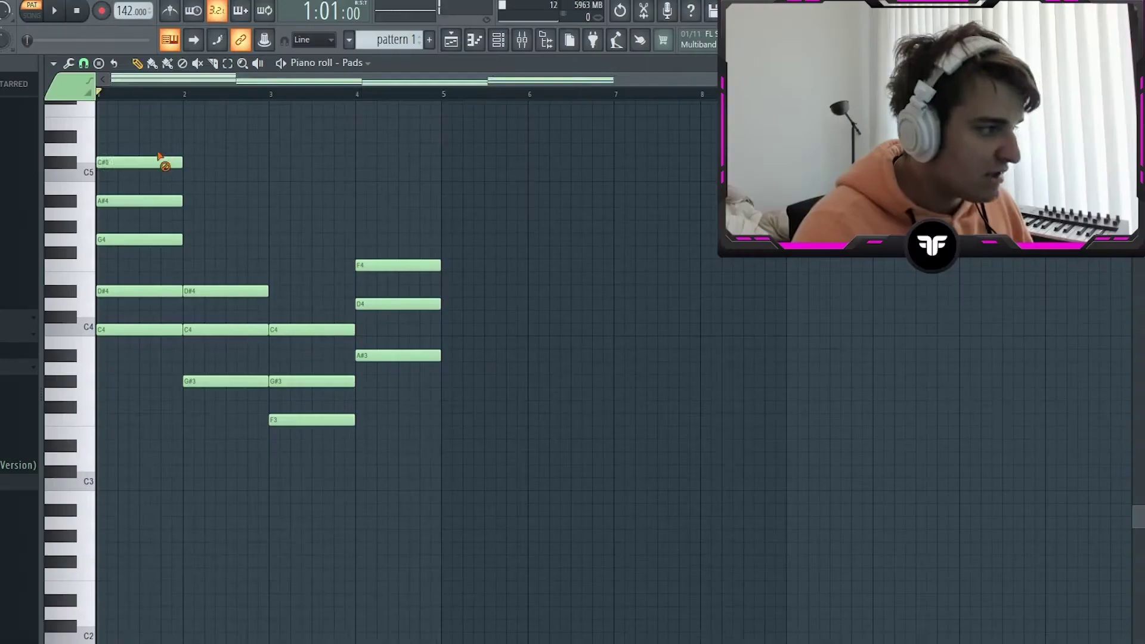
Step: Remove the C#5 note from the bar 1 chord and add D#5 as its top note
{"action": "right_click", "coordinate": [338, 119]}
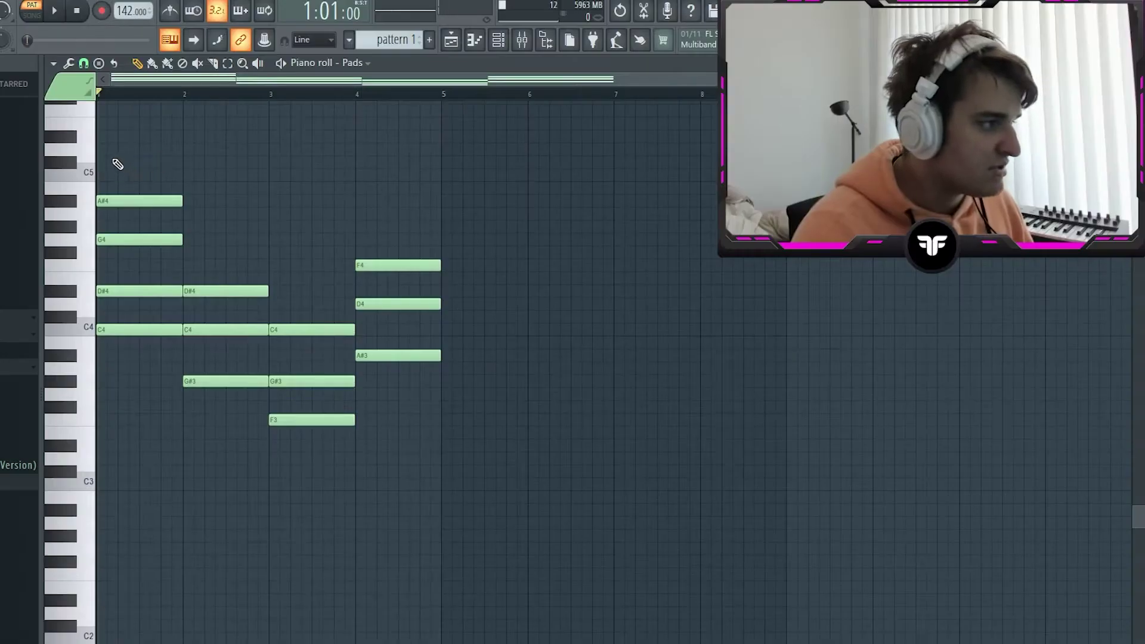
{"action": "left_click", "coordinate": [284, 119]}
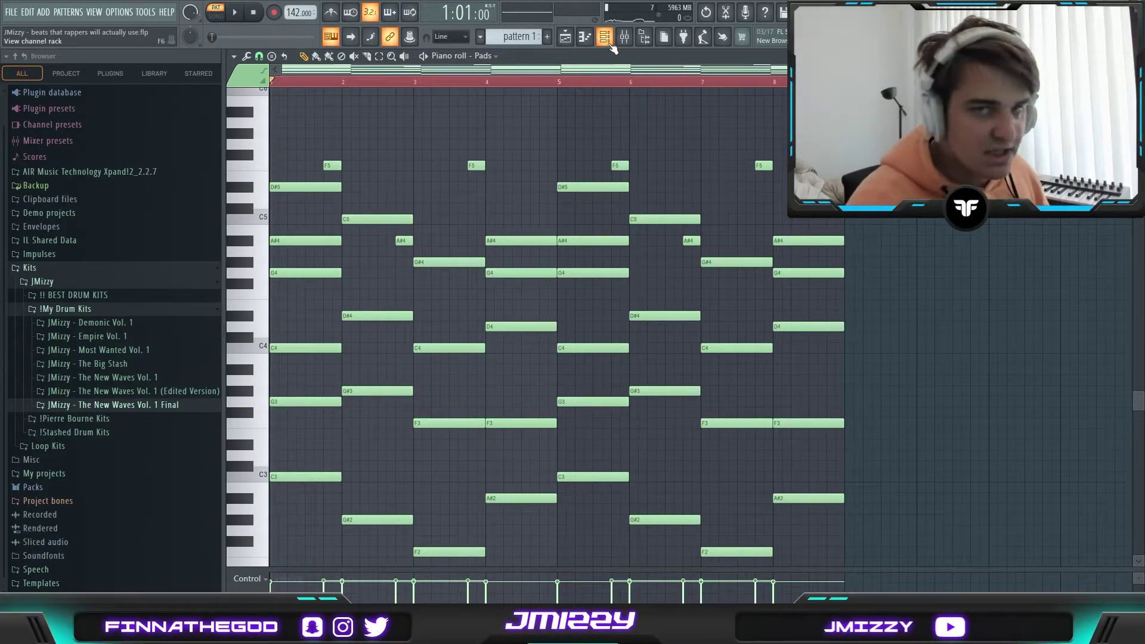
Step: Switch the piano roll to the Lead channel and play the pattern over its chord ghost notes
{"action": "key", "text": "F6"}
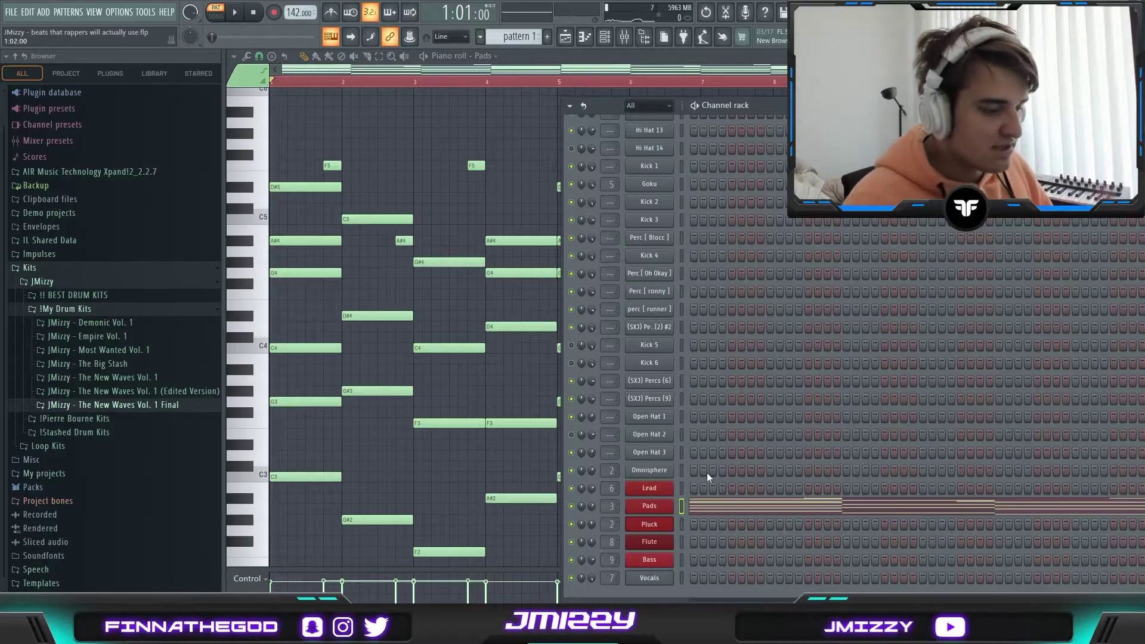
{"action": "left_click", "coordinate": [681, 490]}
{"action": "key", "text": "F6"}
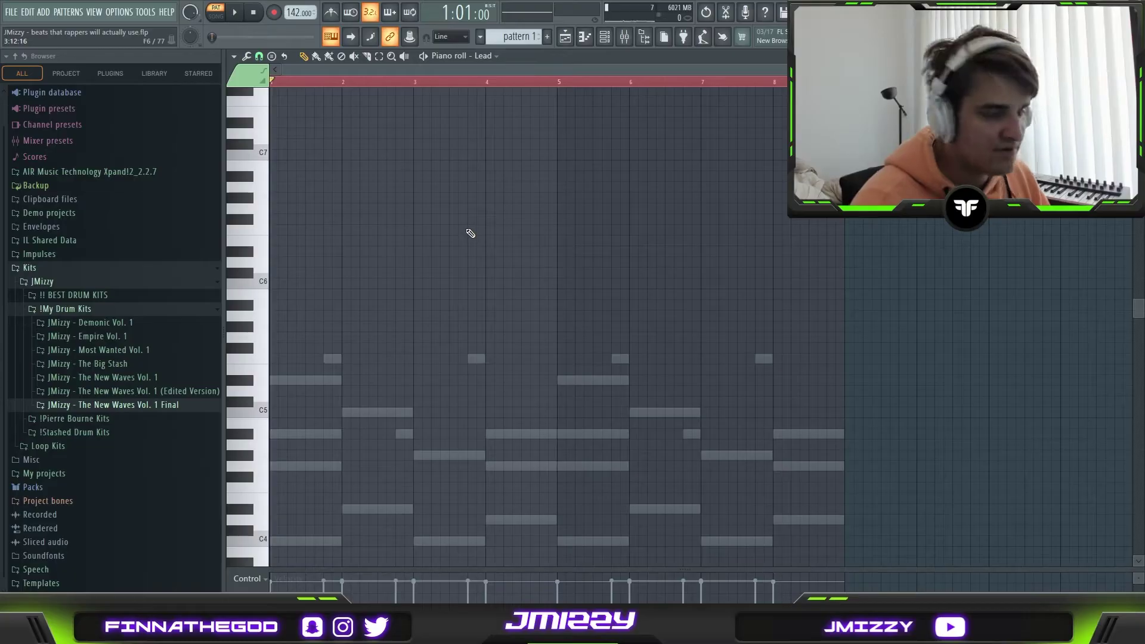
{"action": "scroll", "coordinate": [430, 184], "scroll_direction": "down", "scroll_amount": 3}
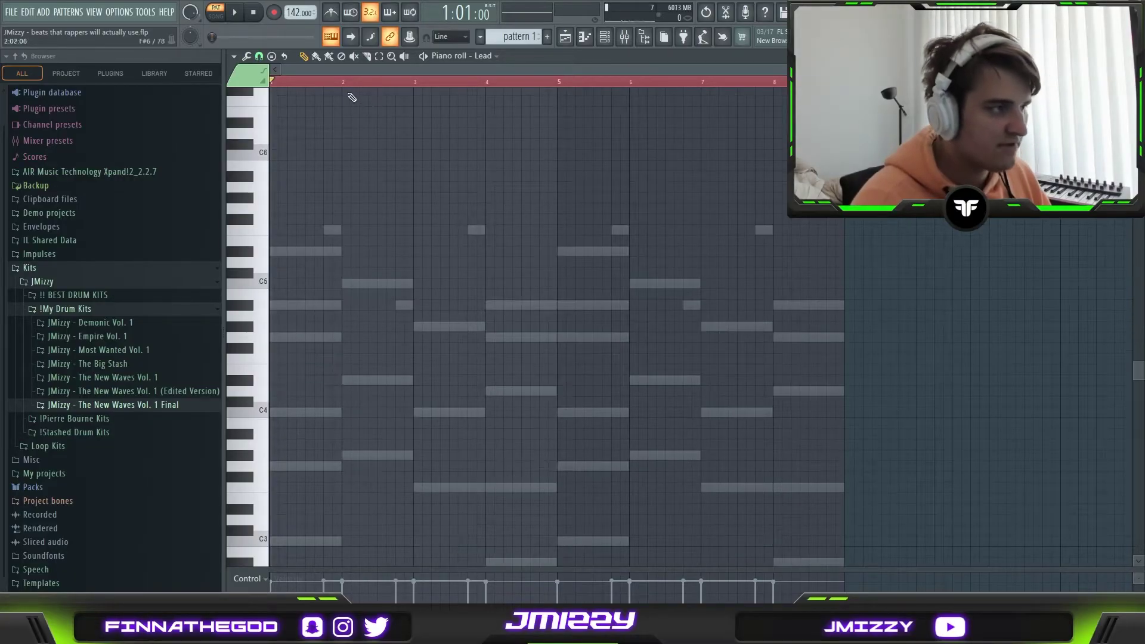
{"action": "scroll", "coordinate": [314, 82], "scroll_direction": "down", "scroll_amount": 1}
{"action": "key", "text": "space"}
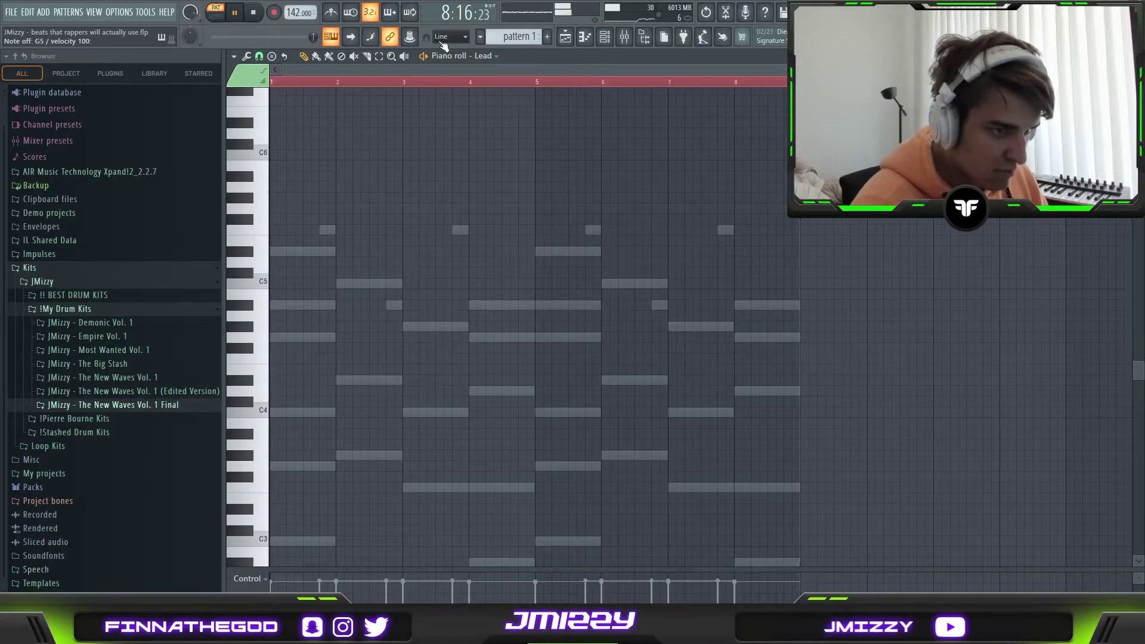
{"action": "key", "text": "space"}
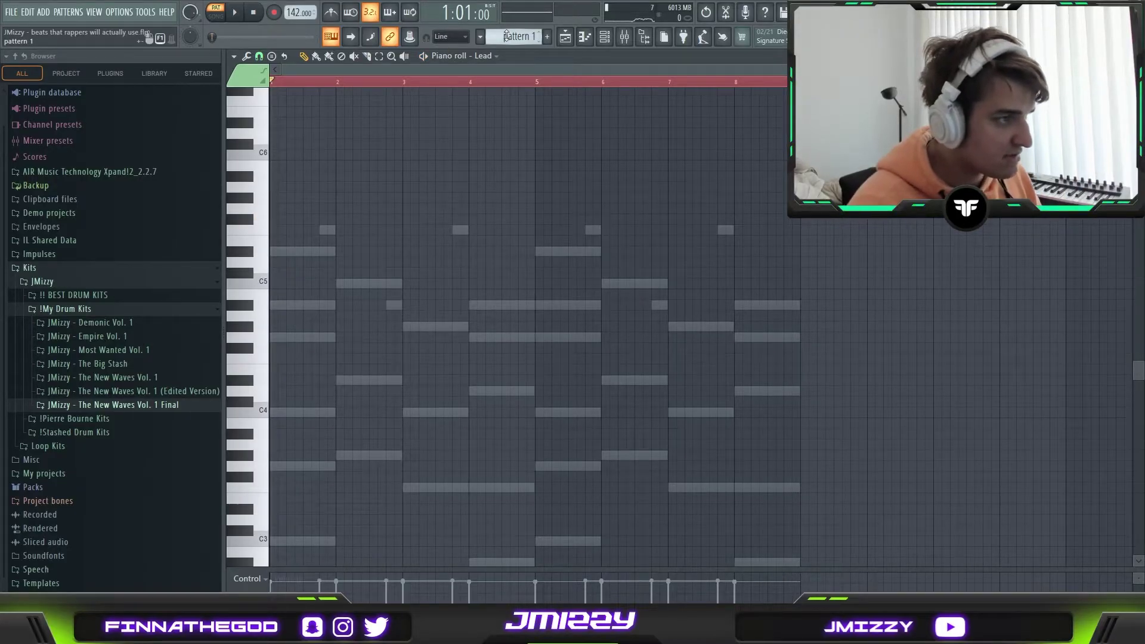
Step: Start a new pattern for the lead melody and adjust the timing of the C6 note near the end of bar 2
{"action": "key", "text": "F4"}
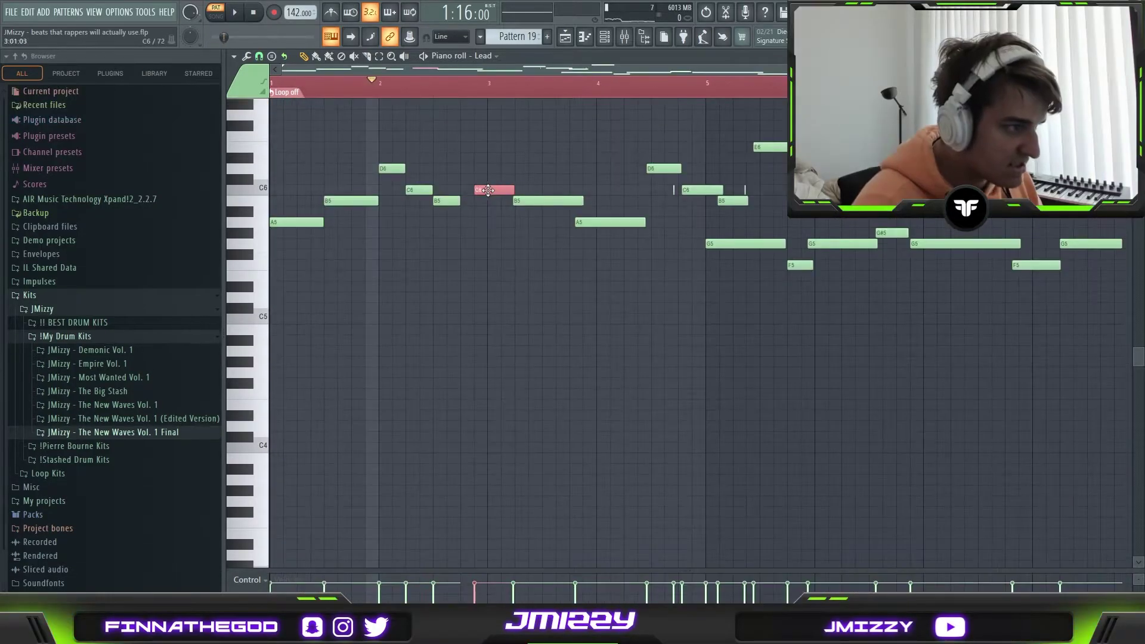
{"action": "left_click_drag", "start_coordinate": [477, 192], "coordinate": [505, 192]}
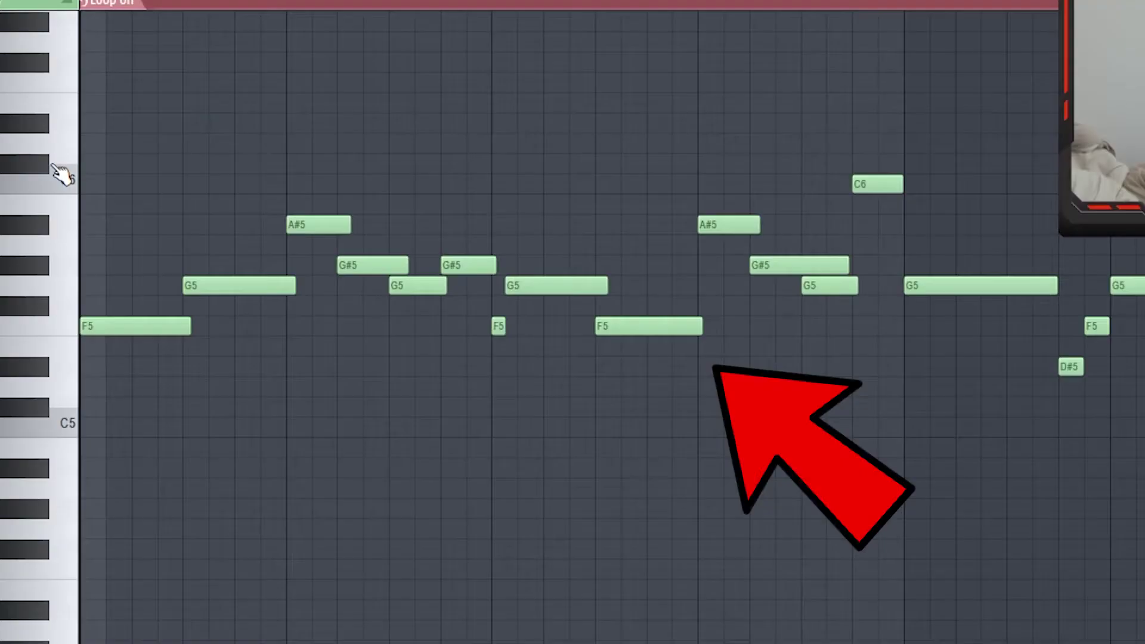
Step: Select the short D#5 and F5 lead notes just before bar 6
{"action": "scroll", "coordinate": [52, 165], "scroll_direction": "down", "scroll_amount": 3}
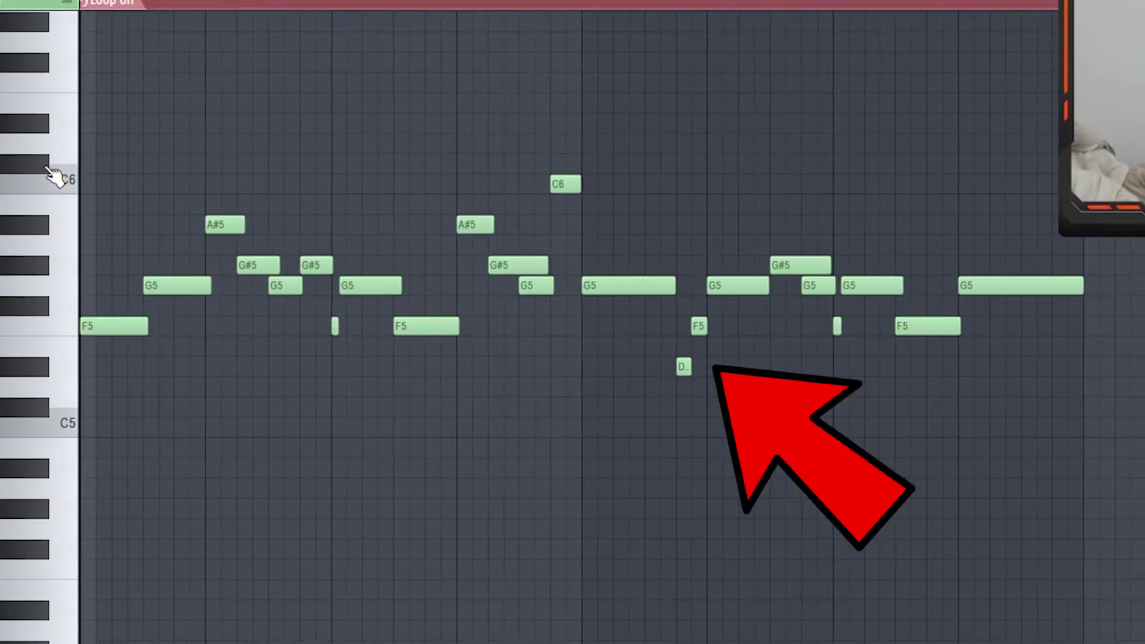
{"action": "scroll", "coordinate": [672, 362], "scroll_direction": "up", "scroll_amount": 3}
{"action": "left_click_drag", "start_coordinate": [620, 317], "coordinate": [819, 417]}
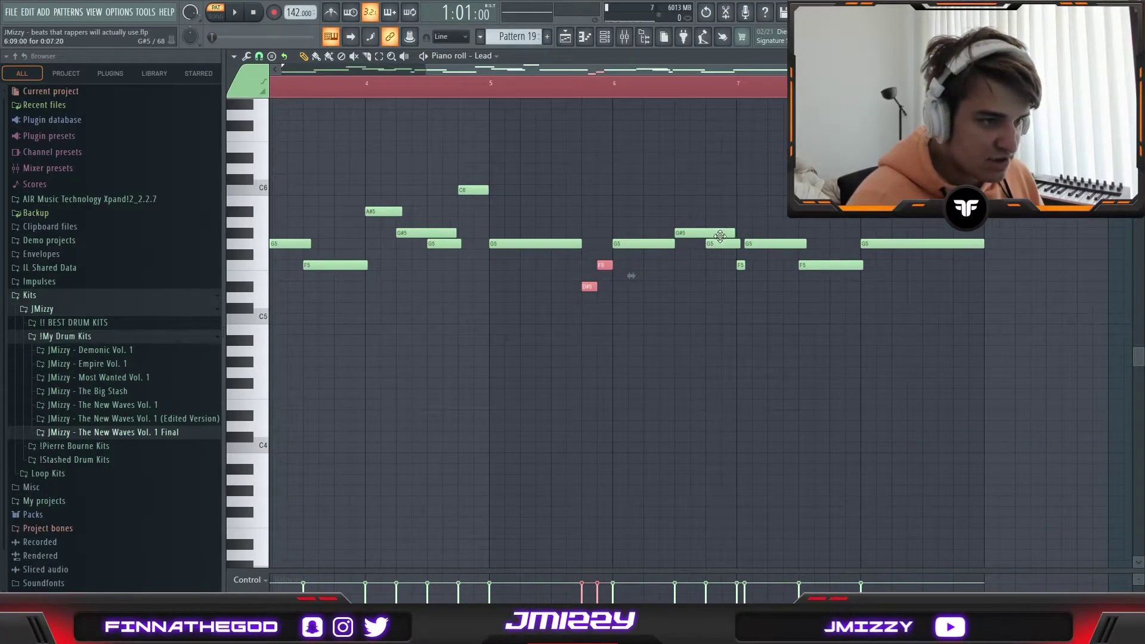
Step: Play back pattern 1 with the lead melody over the pads
{"action": "scroll", "coordinate": [720, 237], "scroll_direction": "down", "scroll_amount": 3}
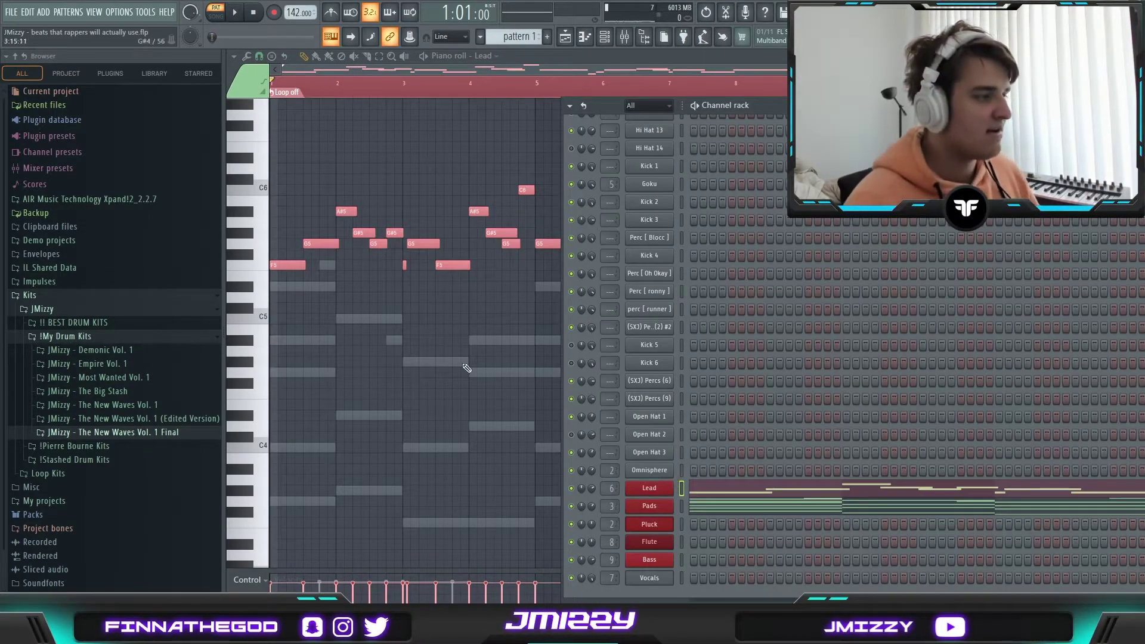
{"action": "left_click", "coordinate": [444, 356]}
{"action": "key", "text": "space"}
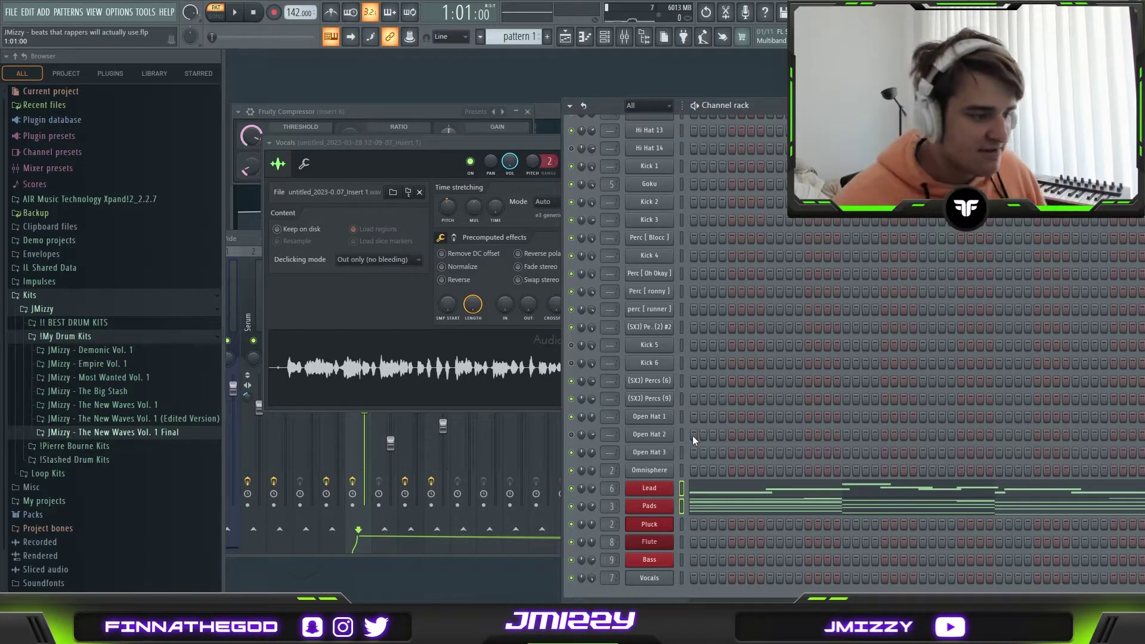
Step: Move the channel rack window aside and bring up the Bass channel's notes in the piano roll
{"action": "left_click", "coordinate": [681, 525]}
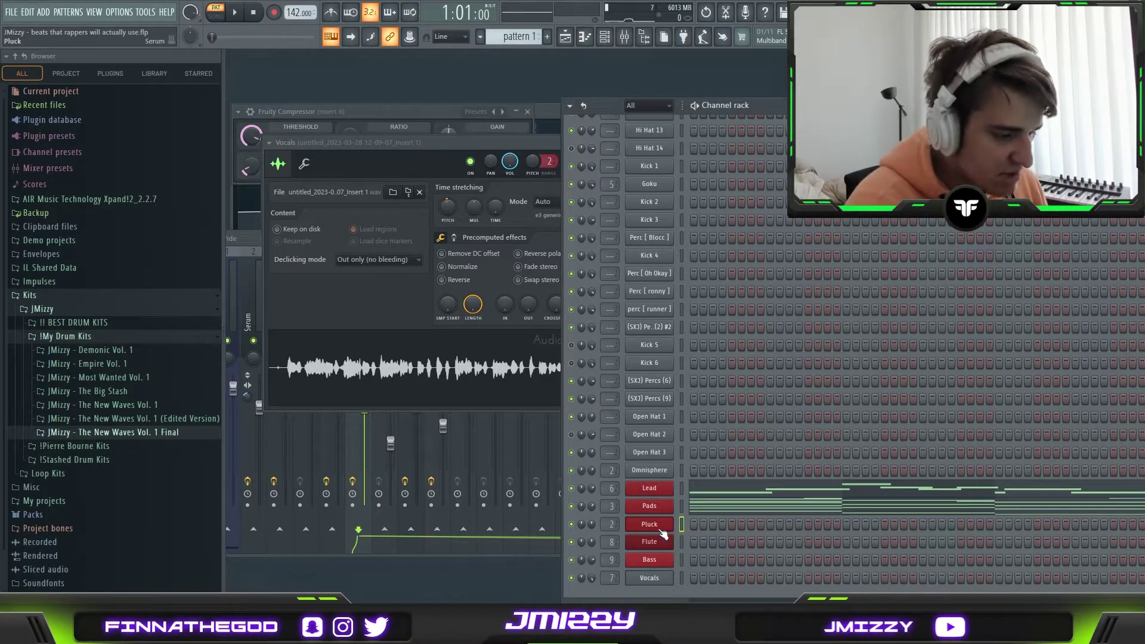
{"action": "left_click", "coordinate": [660, 528]}
{"action": "left_click_drag", "start_coordinate": [776, 105], "coordinate": [482, 91]}
{"action": "left_click", "coordinate": [459, 546]}
{"action": "key", "text": "ctrl+a"}
{"action": "left_click", "coordinate": [605, 37]}
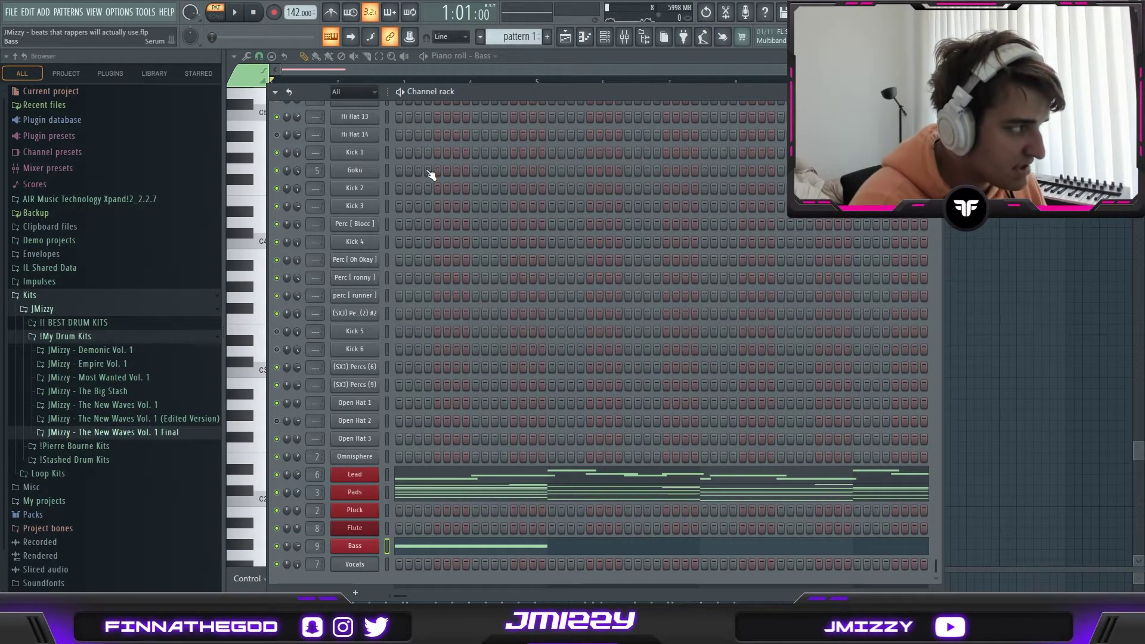
{"action": "key", "text": "F6"}
Step: Add an A#2 bass note in bar 4 and duplicate the four-bar bass line into bars 5 to 8
{"action": "left_click", "coordinate": [477, 394]}
{"action": "key", "text": "ctrl+a"}
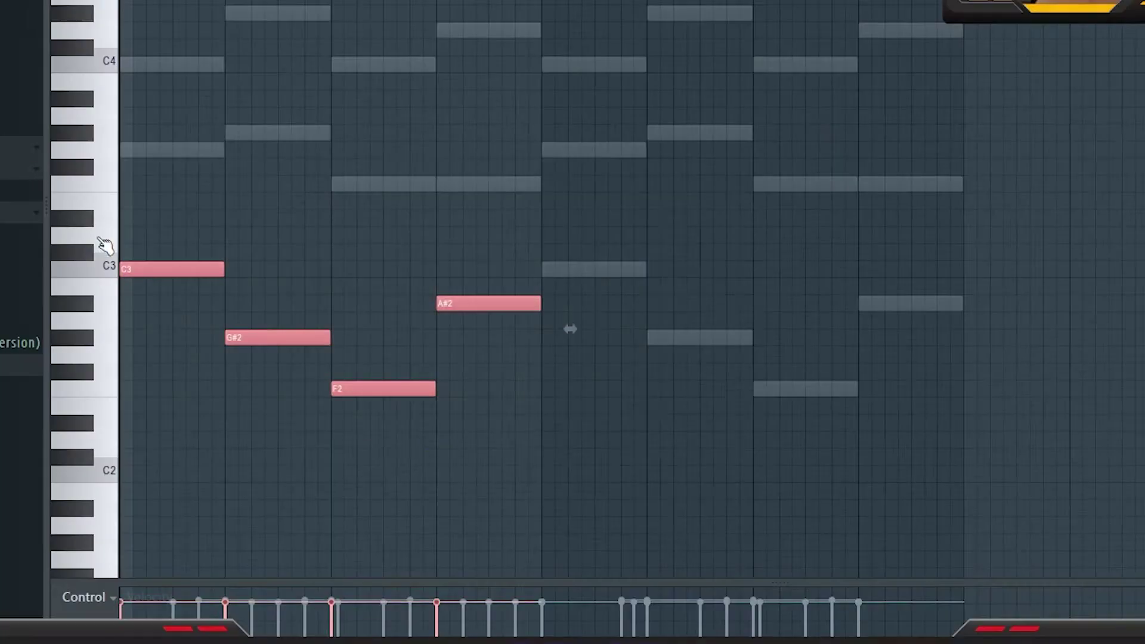
{"action": "key", "text": "ctrl+b"}
{"action": "mouse_move", "coordinate": [542, 369]}
{"action": "left_mouse_down"}
{"action": "mouse_move", "coordinate": [548, 382]}
{"action": "mouse_move", "coordinate": [541, 367]}
{"action": "left_mouse_up"}
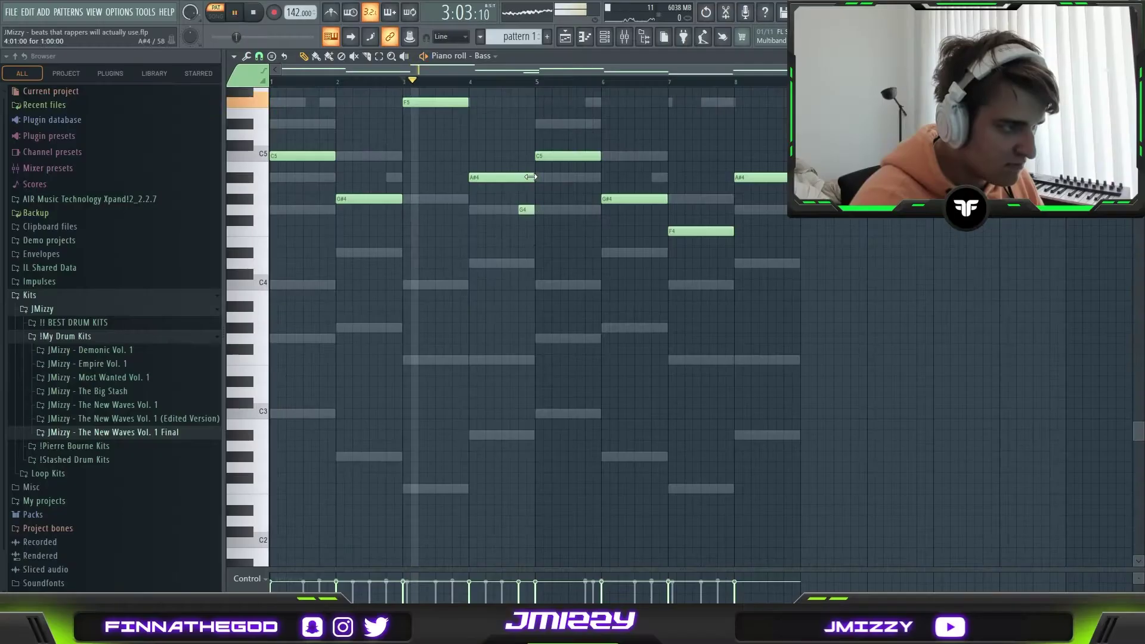
Step: Shorten the A#4 bass note in bar 4 so that it ends where the G4 note starts
{"action": "left_click_drag", "start_coordinate": [531, 176], "coordinate": [518, 176]}
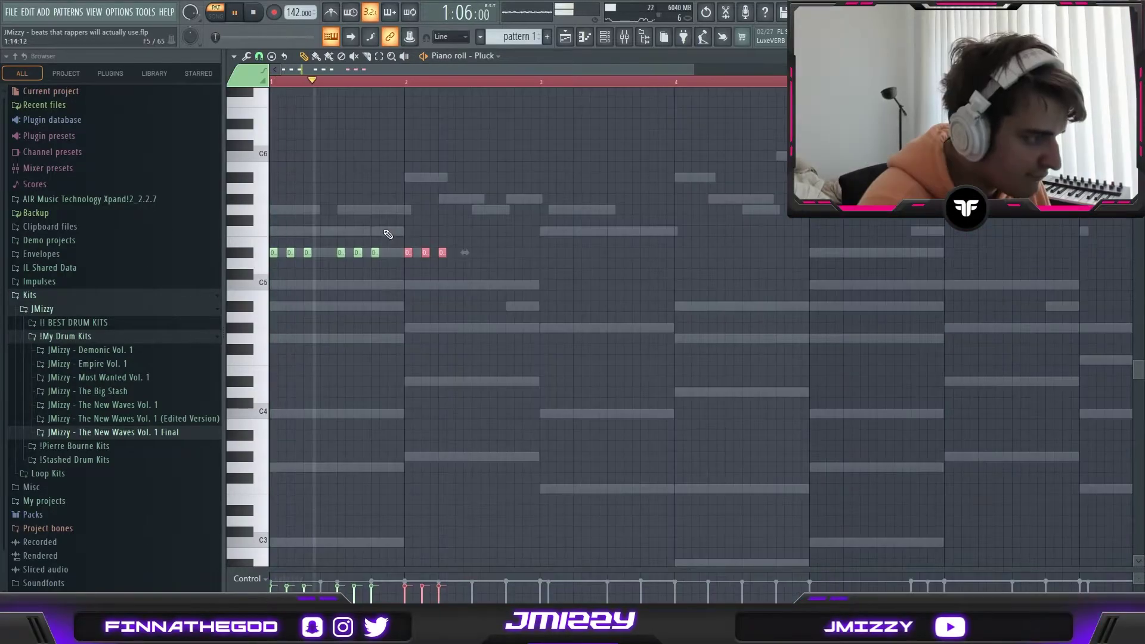
Step: Add an F5 pluck note at the end of bar 1 and short D#5 pluck notes in the second half of bar 2
{"action": "left_click", "coordinate": [392, 231]}
{"action": "left_click", "coordinate": [475, 253]}
{"action": "left_click", "coordinate": [493, 252]}
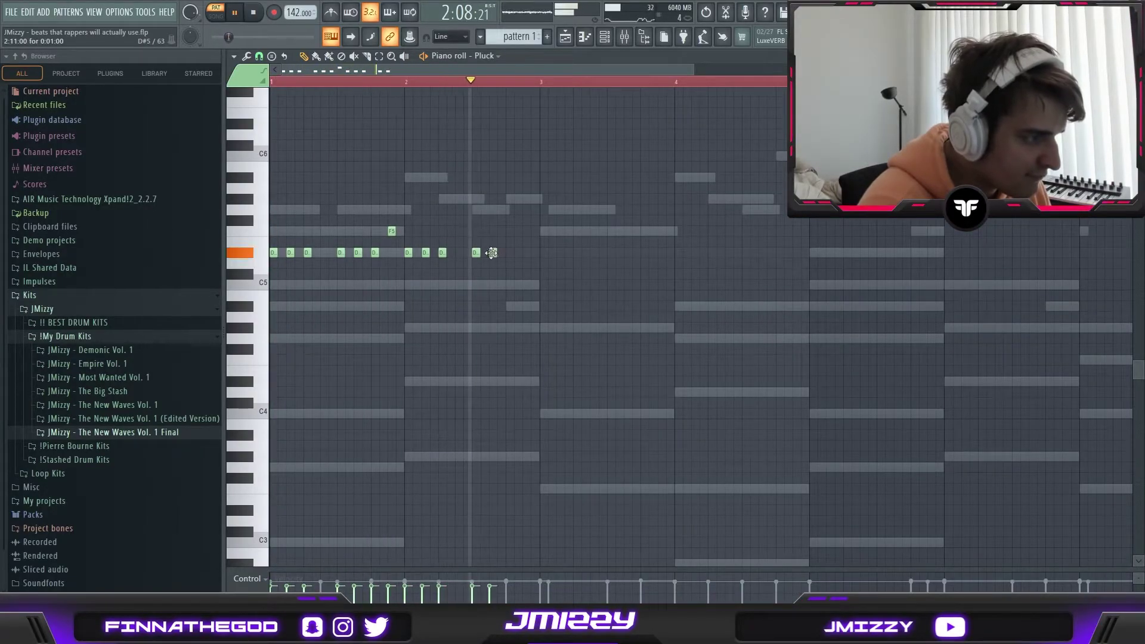
{"action": "left_click", "coordinate": [509, 252]}
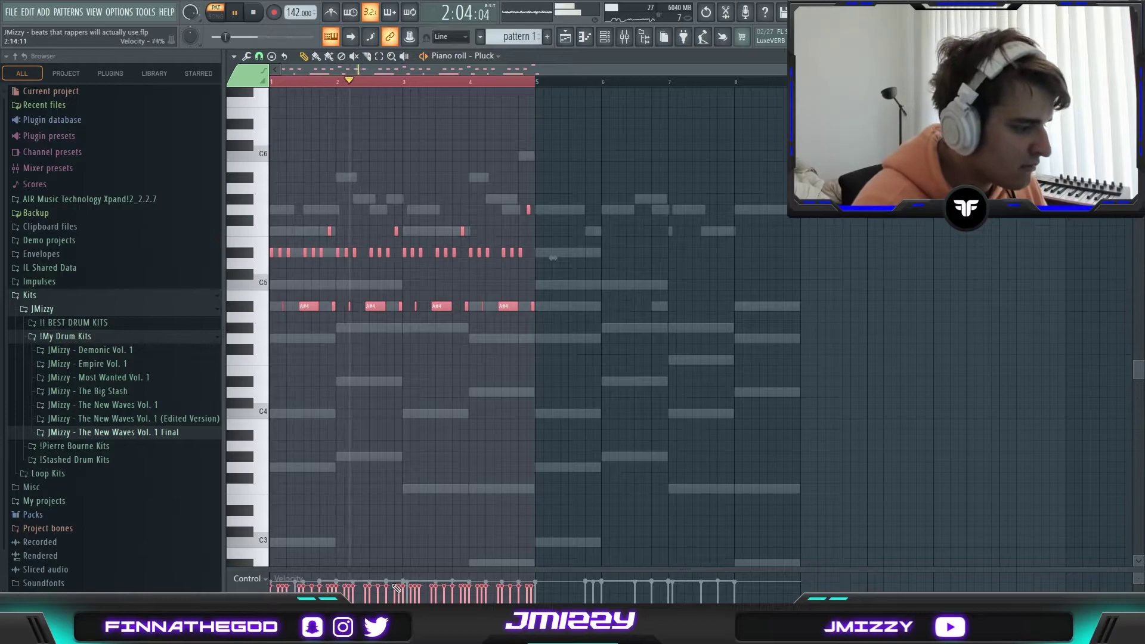
Step: Enlarge the velocity lane and repeat the four-bar pluck pattern in bars 5 to 8
{"action": "left_click_drag", "start_coordinate": [389, 569], "coordinate": [382, 320]}
{"action": "mouse_move", "coordinate": [271, 419]}
{"action": "left_mouse_down"}
{"action": "mouse_move", "coordinate": [472, 422]}
{"action": "mouse_move", "coordinate": [357, 436]}
{"action": "mouse_move", "coordinate": [543, 422]}
{"action": "left_mouse_up"}
{"action": "key", "text": "ctrl+z"}
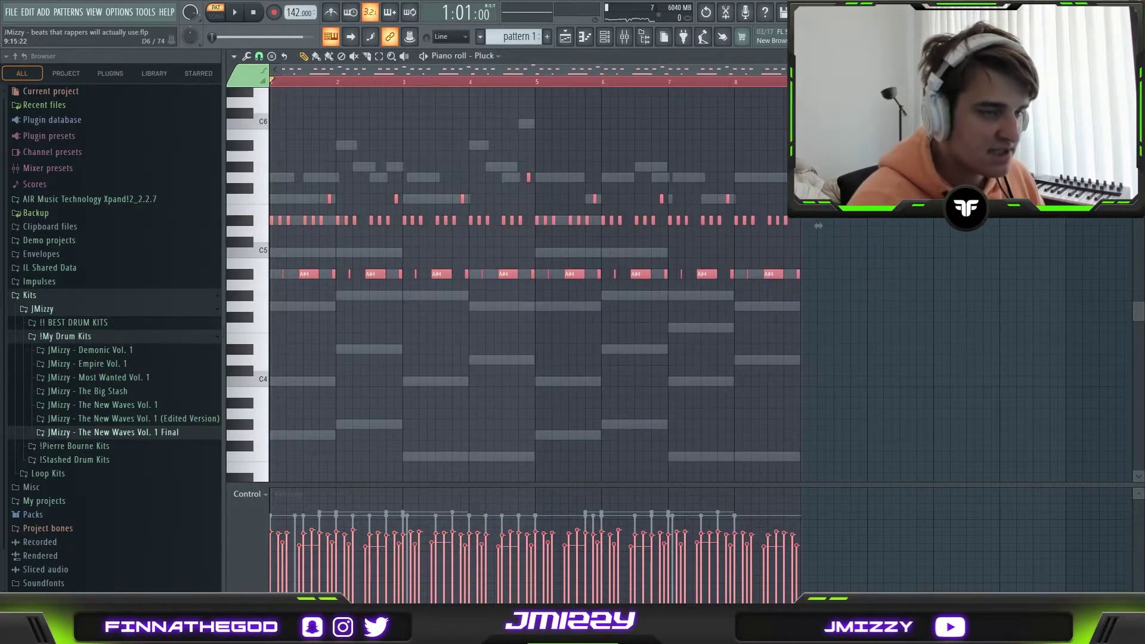
{"action": "key", "text": "ctrl+d"}
{"action": "key", "text": "ctrl+a"}
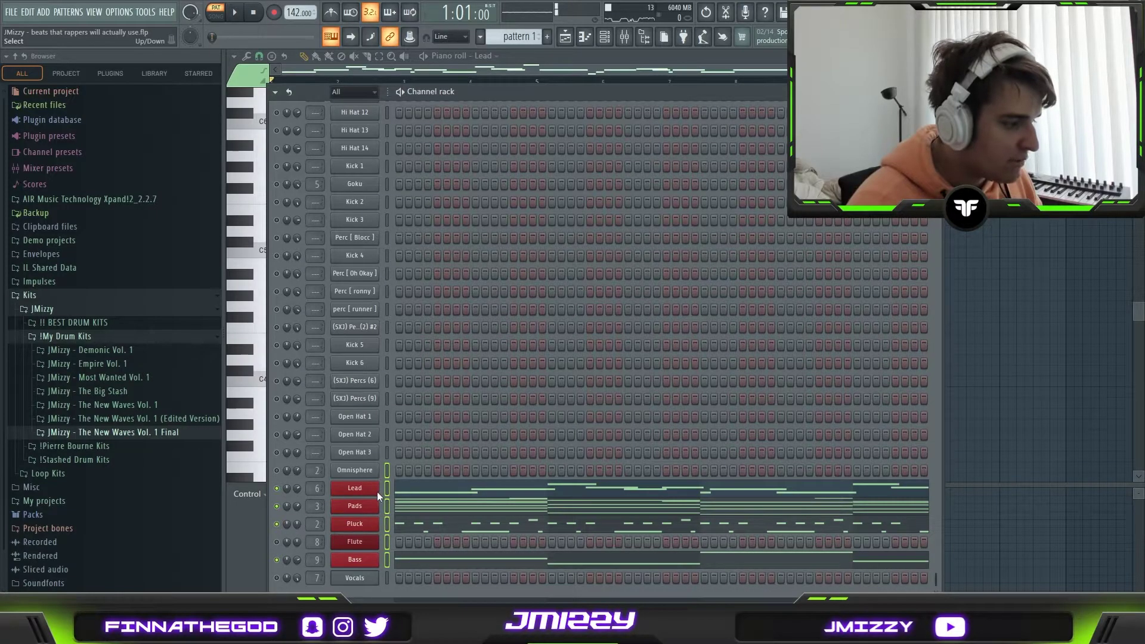
Step: Select the melody channels from Lead to Bass in the channel rack and play back the melody
{"action": "left_click_drag", "start_coordinate": [387, 490], "coordinate": [389, 500]}
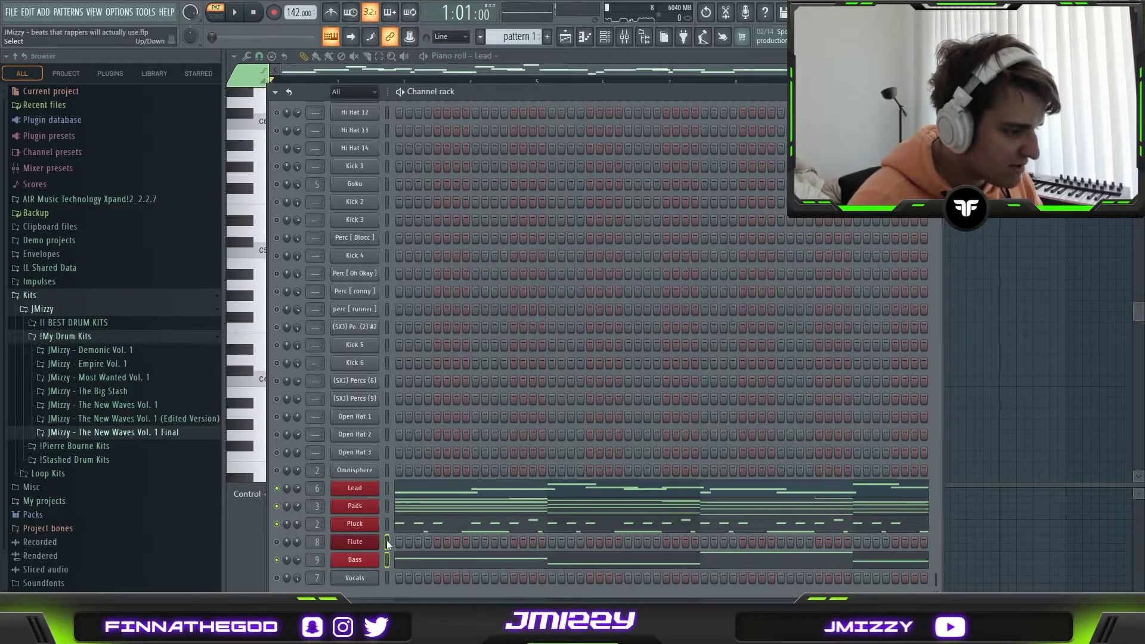
{"action": "left_click_drag", "start_coordinate": [387, 539], "coordinate": [386, 489]}
{"action": "key", "text": "space"}
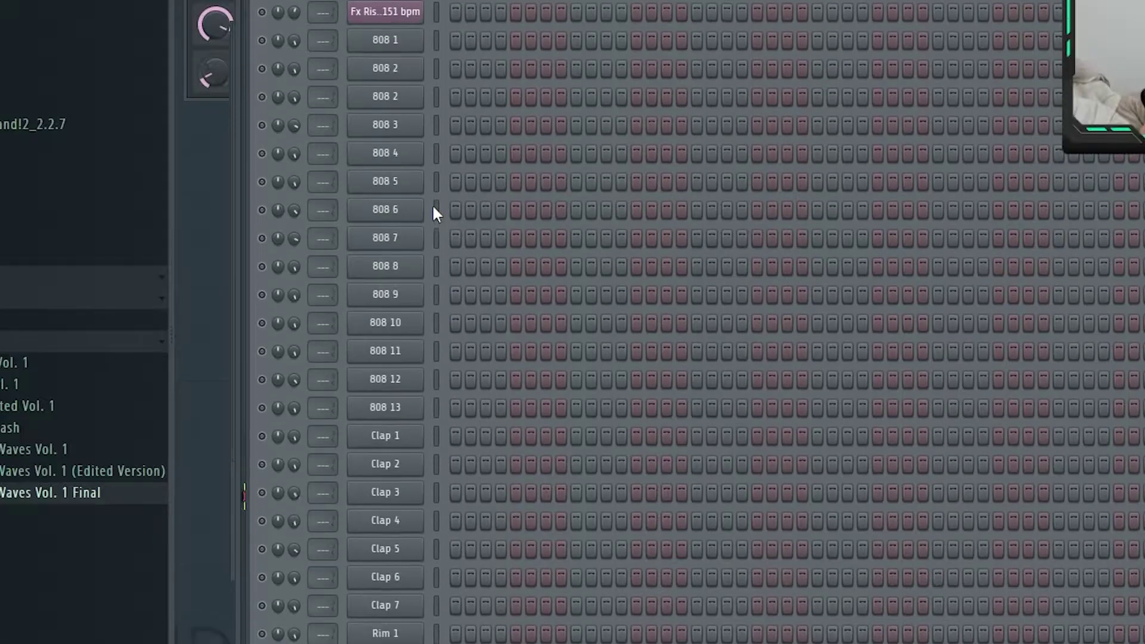
Step: Find the Hi Hat 13 channel among the drum sounds and fill every second step with a hit
{"action": "scroll", "coordinate": [435, 158], "scroll_direction": "down", "scroll_amount": 15}
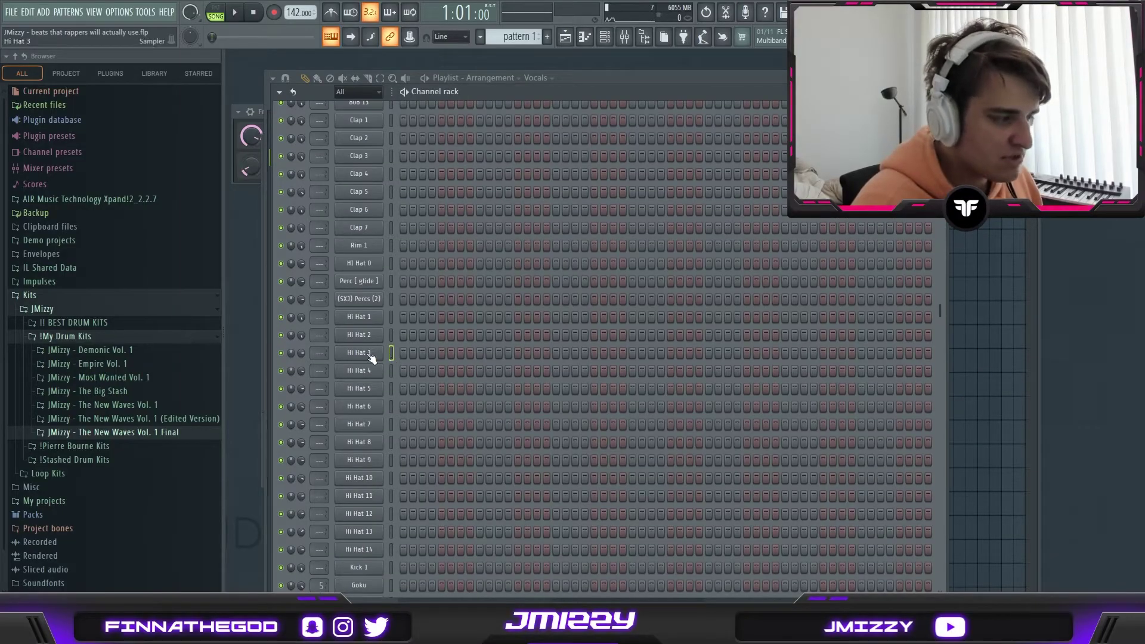
{"action": "scroll", "coordinate": [369, 358], "scroll_direction": "down", "scroll_amount": 4}
{"action": "left_click", "coordinate": [393, 459]}
{"action": "scroll", "coordinate": [379, 424], "scroll_direction": "down", "scroll_amount": 4}
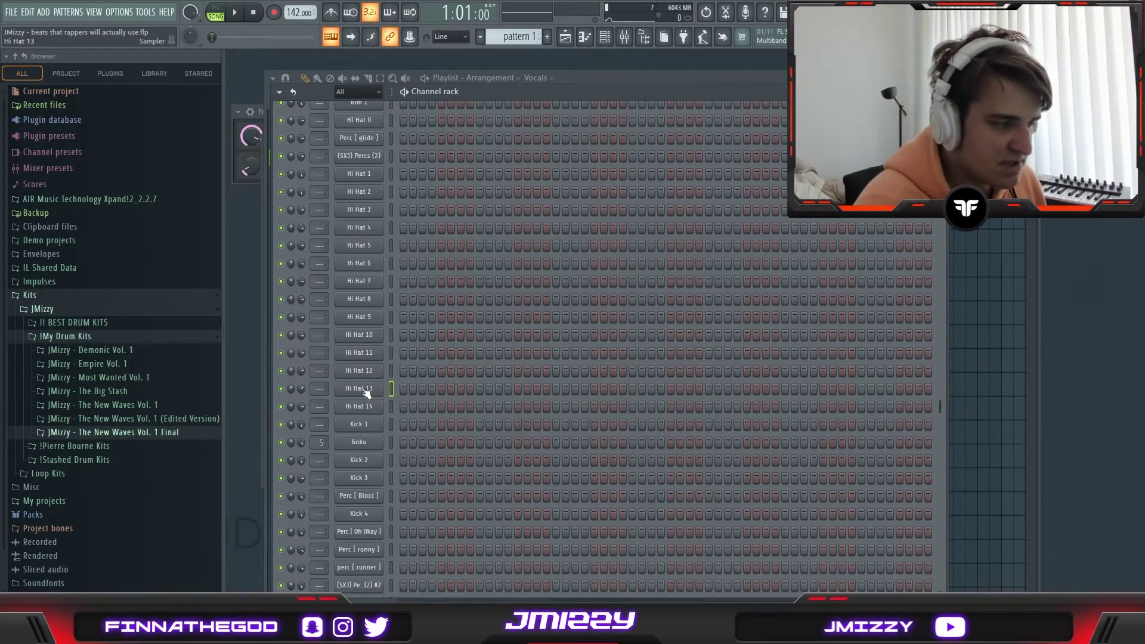
{"action": "left_click", "coordinate": [555, 428]}
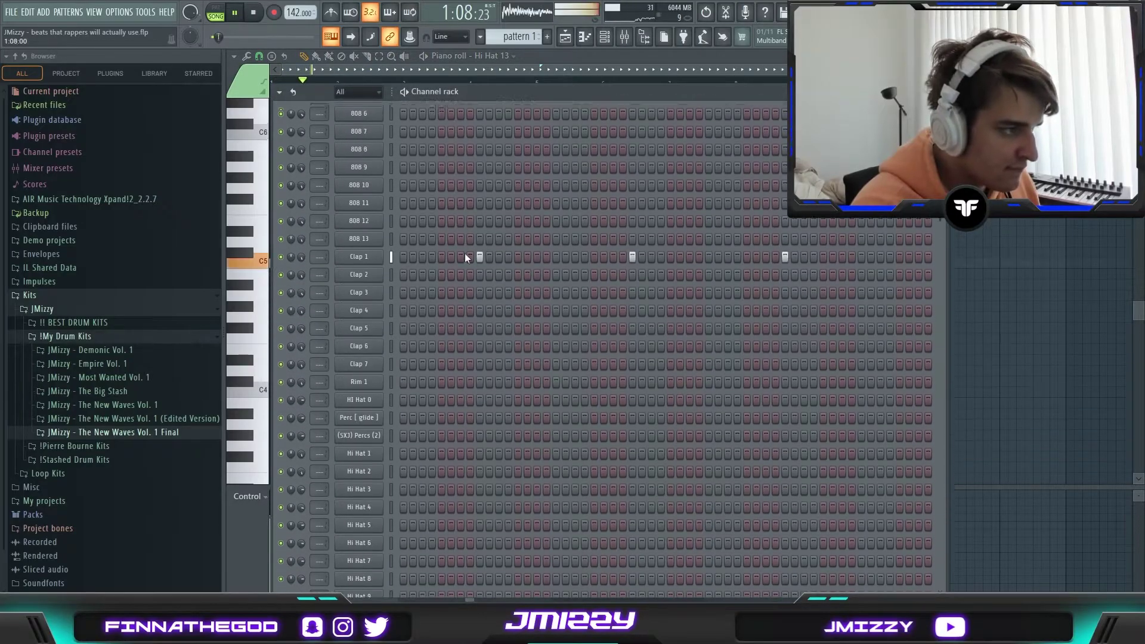
Step: Move the Clap 1 note at the start of bar 8 to the middle of bar 4 and close the piano roll
{"action": "left_click", "coordinate": [358, 261]}
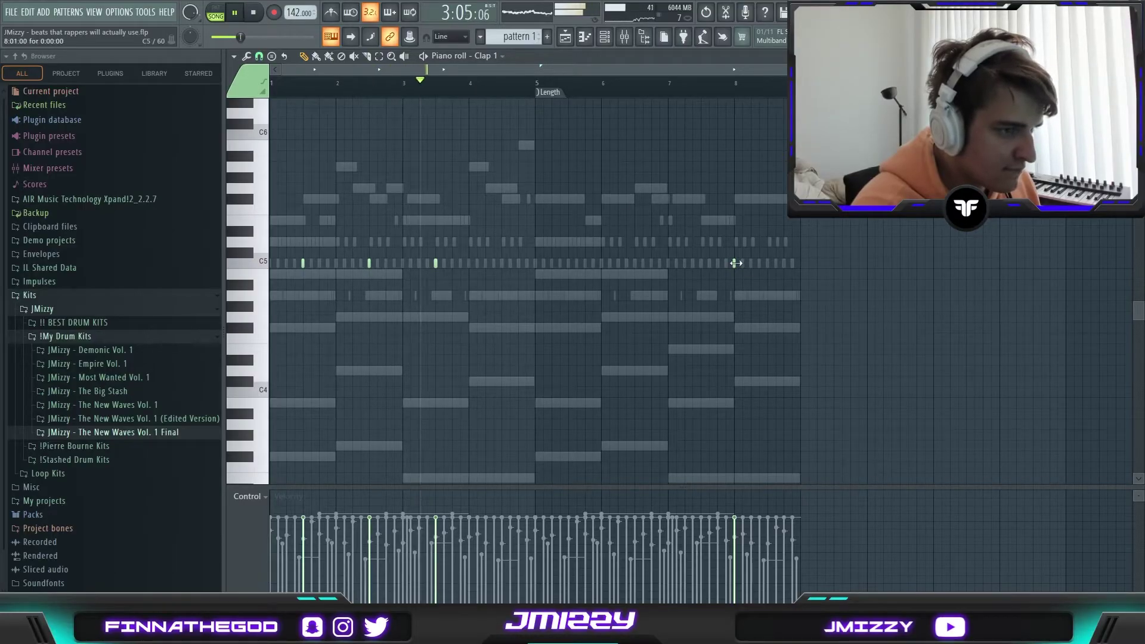
{"action": "left_click_drag", "start_coordinate": [735, 264], "coordinate": [502, 263]}
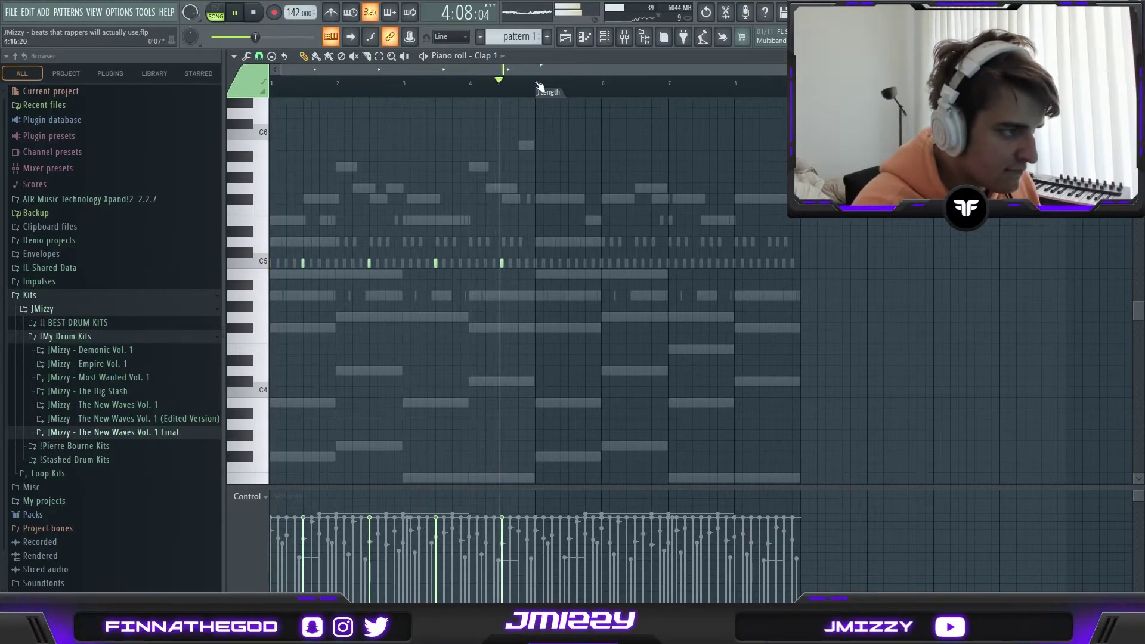
{"action": "left_click_drag", "start_coordinate": [538, 90], "coordinate": [27, 122]}
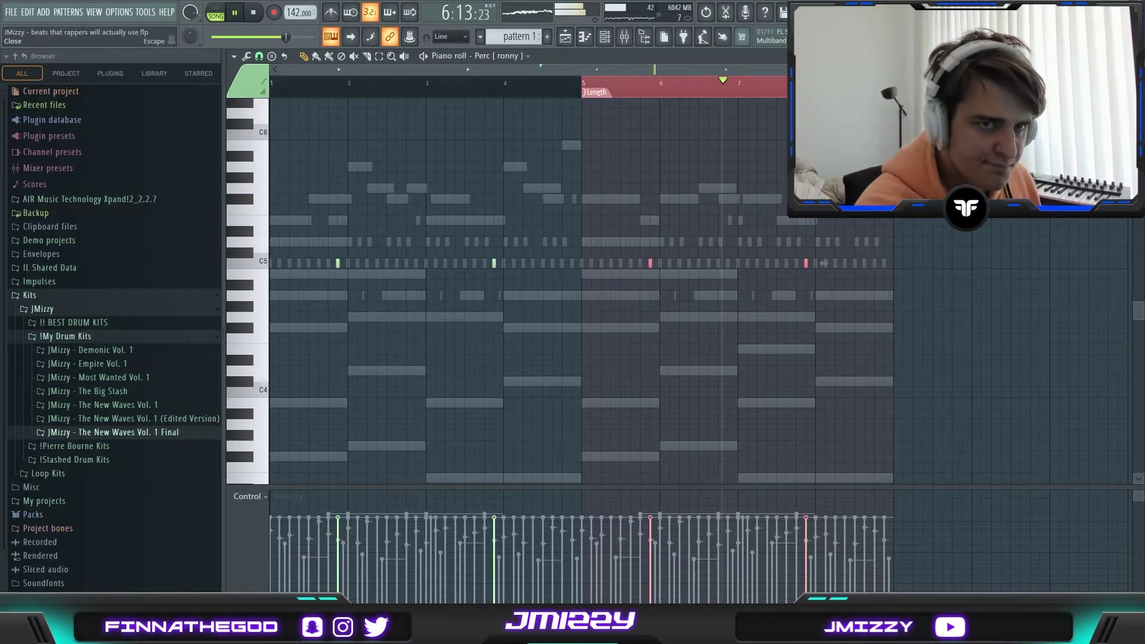
{"action": "left_click", "coordinate": [1138, 56]}
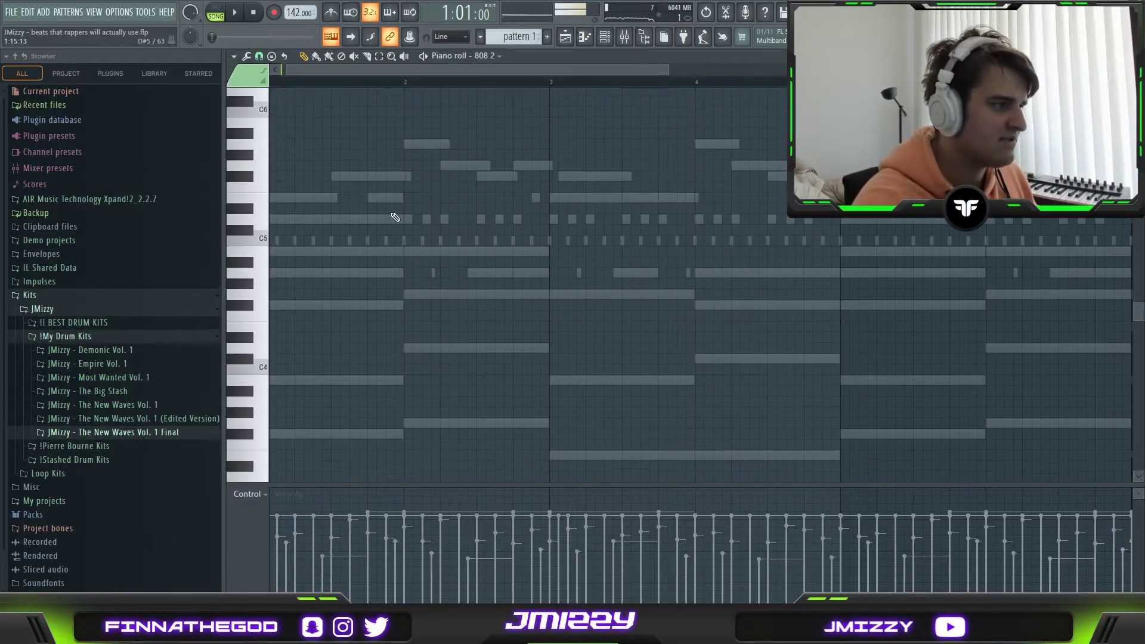
Step: Place five short B4 notes across bars 1 and 2 of the 808 2 channel
{"action": "scroll", "coordinate": [442, 239], "scroll_direction": "up", "scroll_amount": 3}
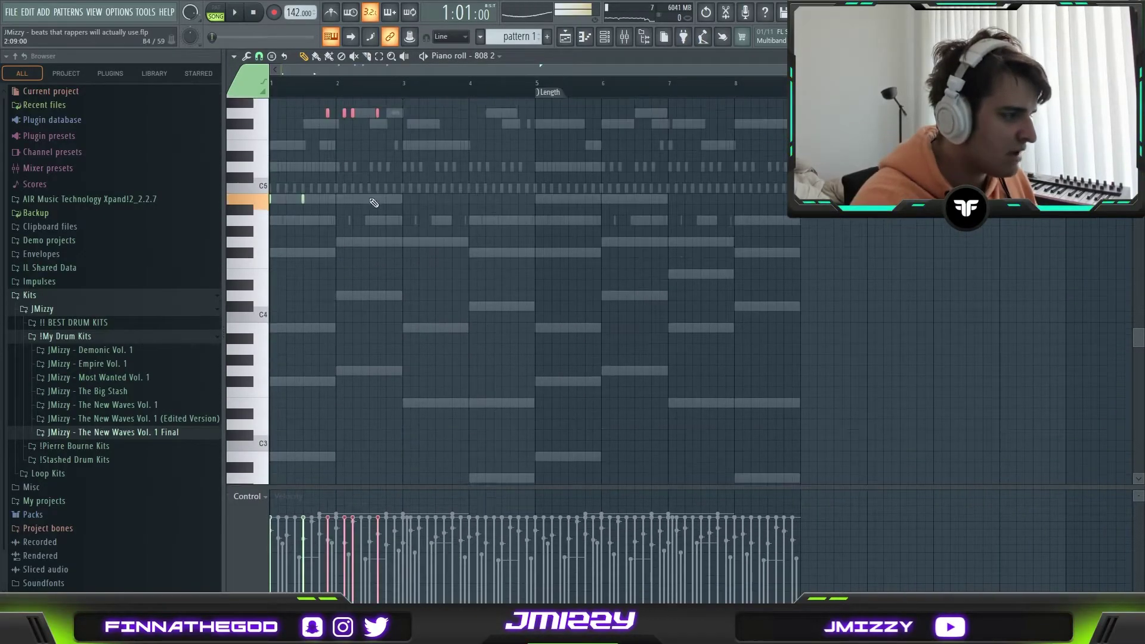
{"action": "scroll", "coordinate": [364, 251], "scroll_direction": "down", "scroll_amount": 3}
{"action": "scroll", "coordinate": [358, 311], "scroll_direction": "up", "scroll_amount": 6}
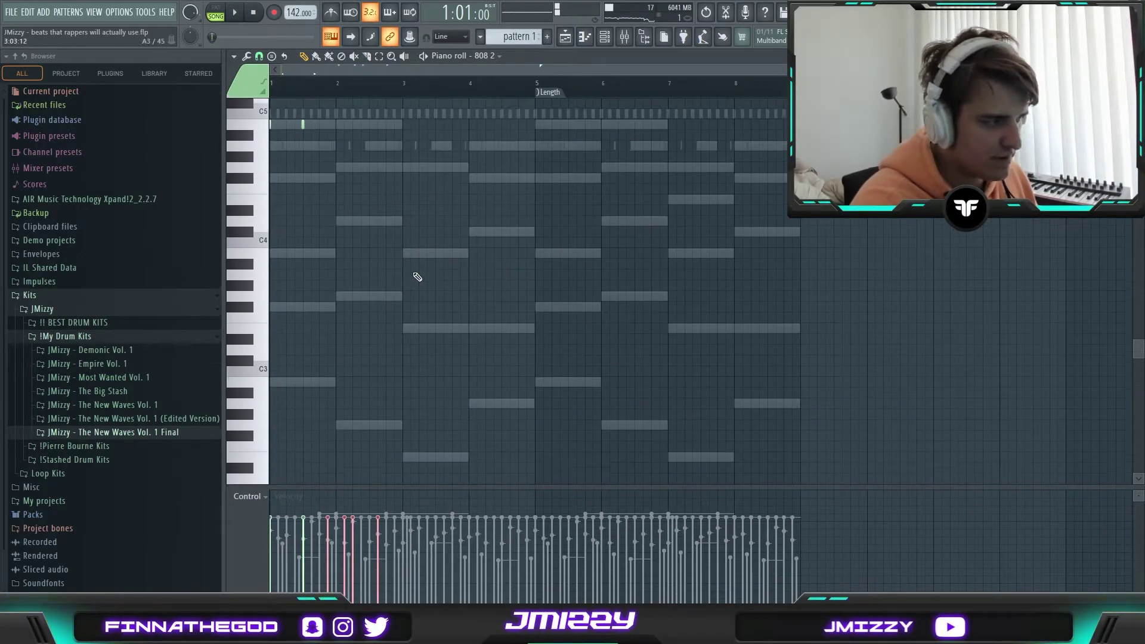
{"action": "scroll", "coordinate": [321, 298], "scroll_direction": "up", "scroll_amount": 2}
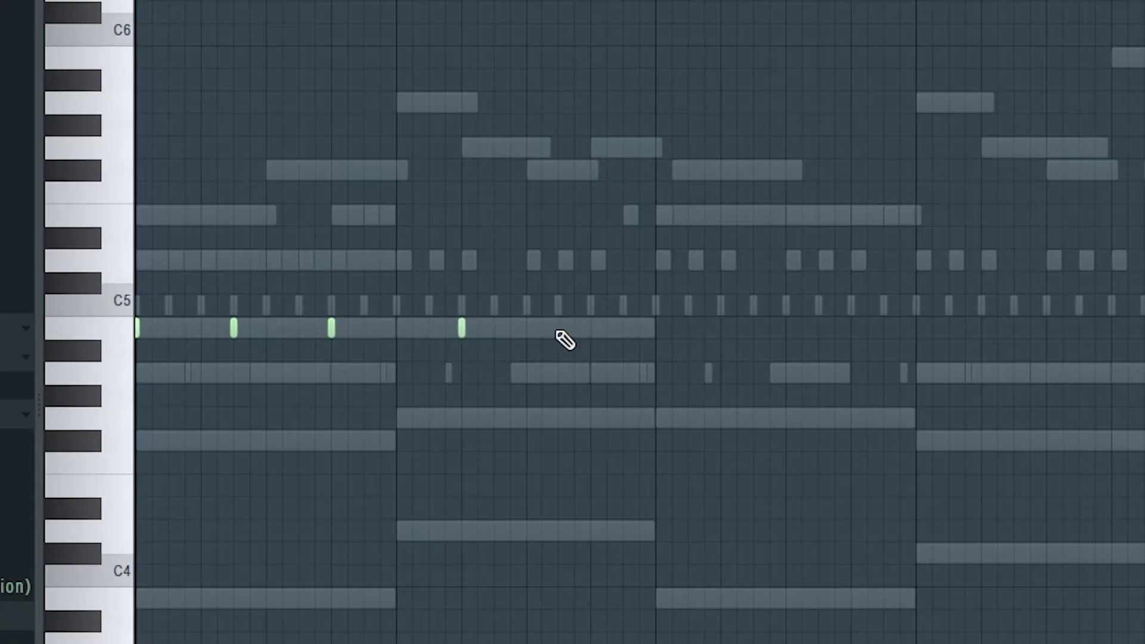
{"action": "left_click", "coordinate": [558, 330]}
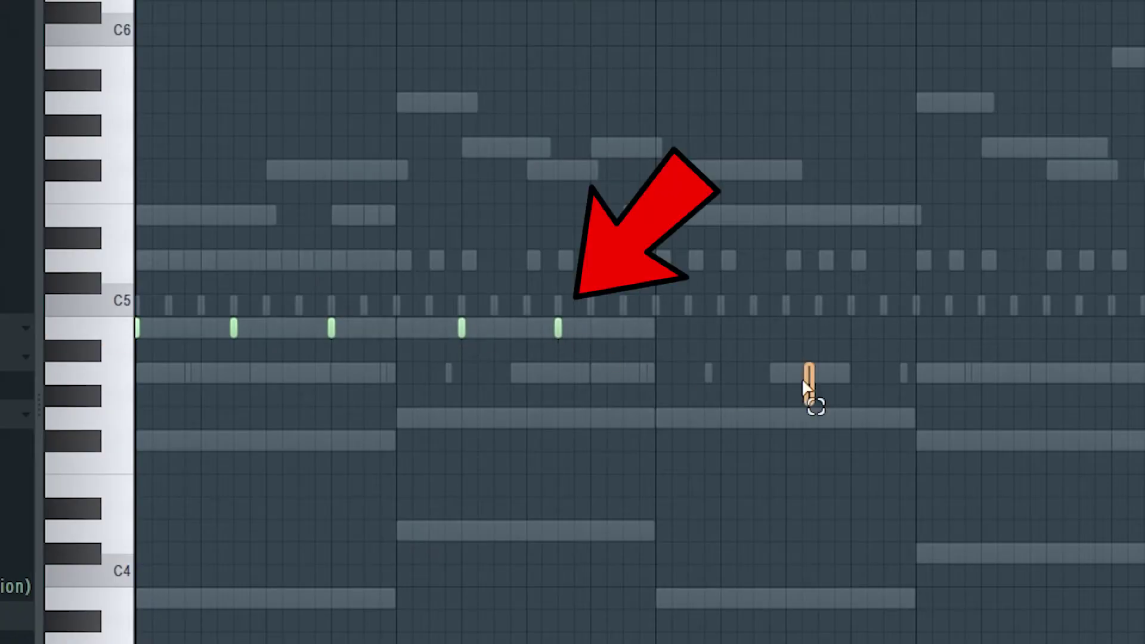
Step: Make the 808 2 notes legato and extend the line over four bars, following the bass with B4, G5, E5 and A5
{"action": "key", "text": "ctrl+a"}
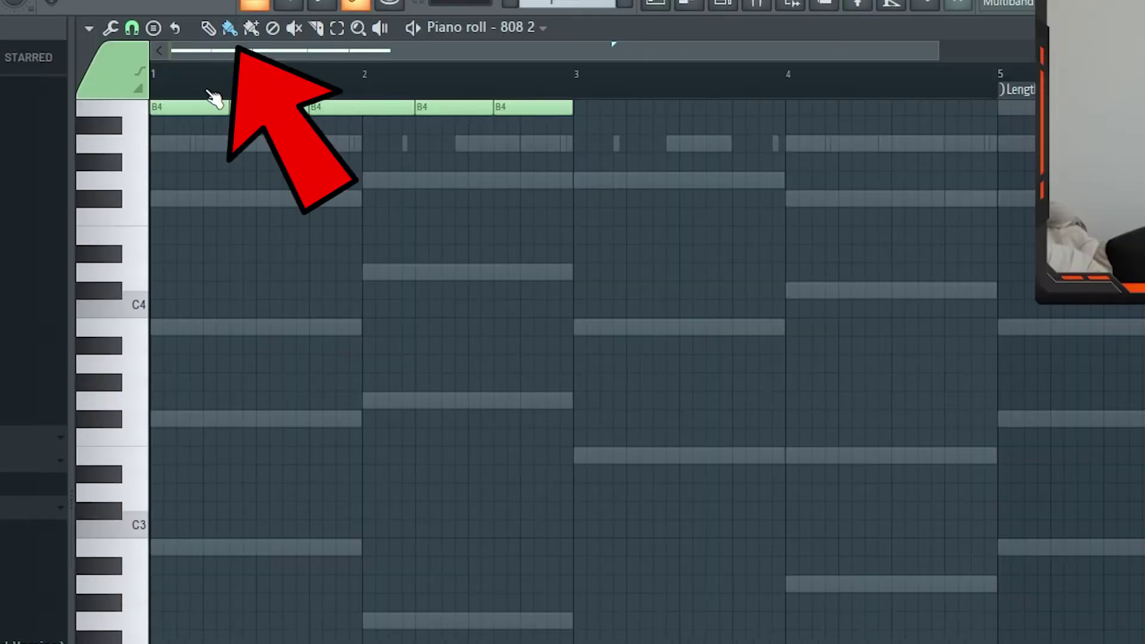
{"action": "mouse_move", "coordinate": [170, 548]}
{"action": "left_mouse_down"}
{"action": "mouse_move", "coordinate": [315, 547]}
{"action": "mouse_move", "coordinate": [450, 621]}
{"action": "mouse_move", "coordinate": [518, 624]}
{"action": "left_mouse_up"}
{"action": "key", "text": "ctrl+a"}
{"action": "key", "text": "ctrl+Up"}
{"action": "key", "text": "ctrl+Up"}
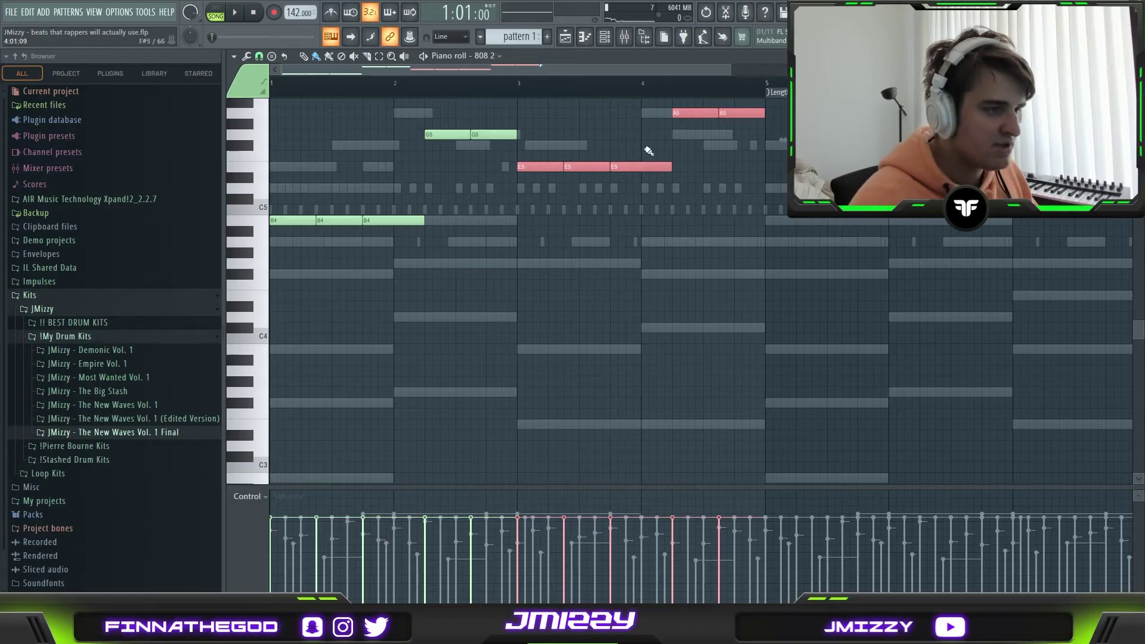
Step: Lower the two A5 notes of the 808 2 line in bar 4 by an octave
{"action": "scroll", "coordinate": [651, 168], "scroll_direction": "up", "scroll_amount": 3}
{"action": "left_click", "coordinate": [686, 239]}
{"action": "key", "text": "ctrl+Down"}
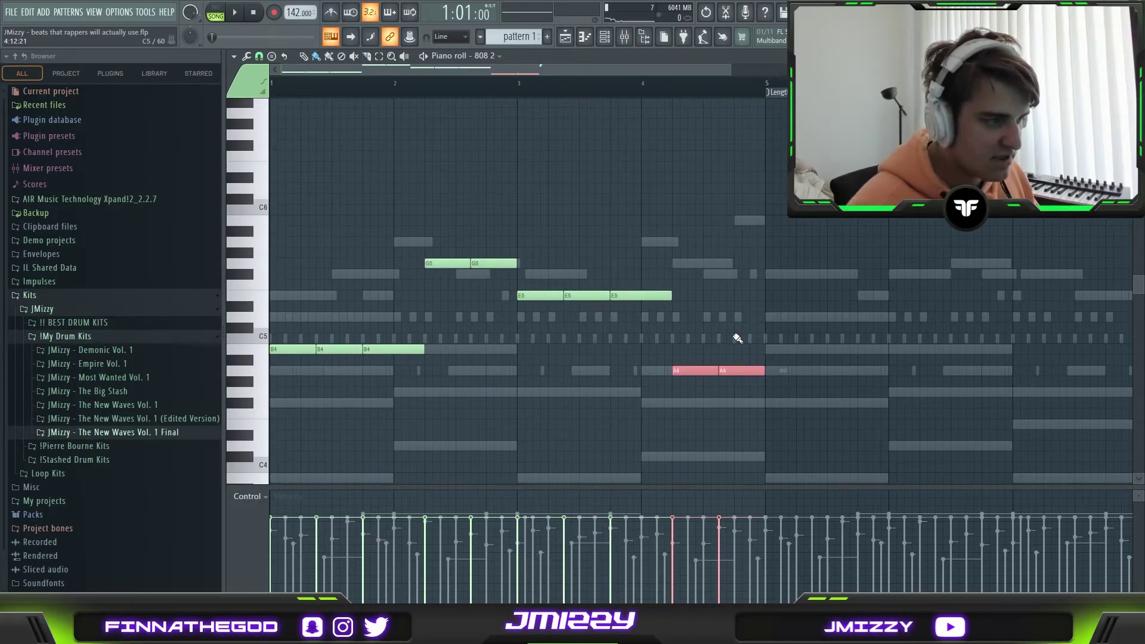
Step: Clear the note selection in the 808 2 piano roll and play back the four-bar line
{"action": "left_click", "coordinate": [411, 176], "text": "ctrl"}
{"action": "scroll", "coordinate": [411, 177], "scroll_direction": "down", "scroll_amount": 3}
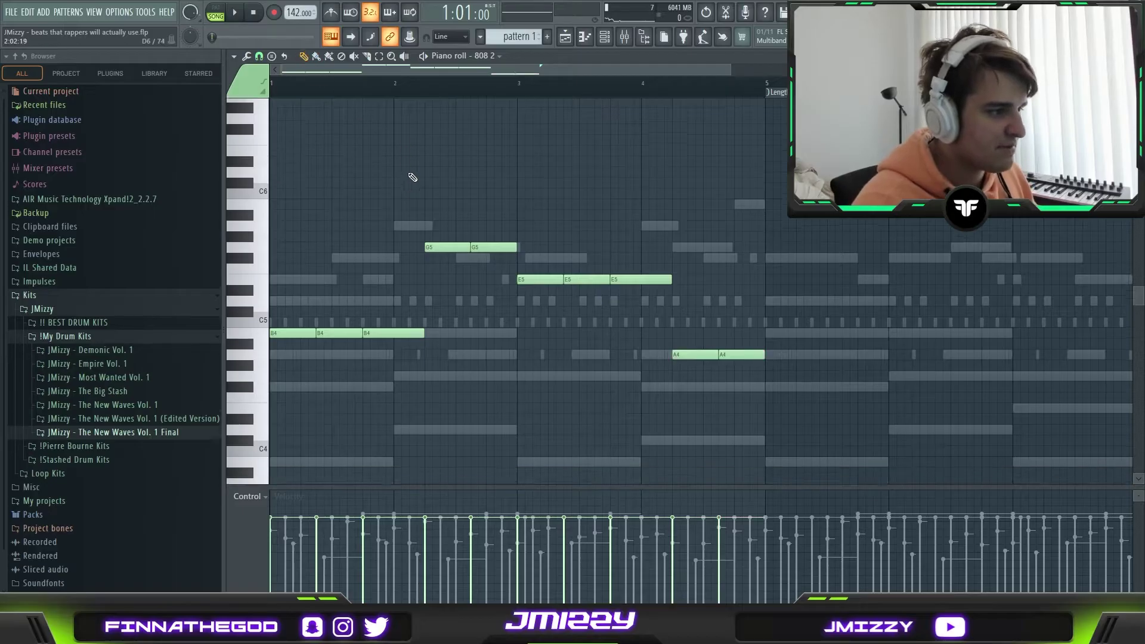
{"action": "left_click_drag", "start_coordinate": [852, 375], "coordinate": [307, 191]}
{"action": "left_click", "coordinate": [348, 224], "text": "ctrl"}
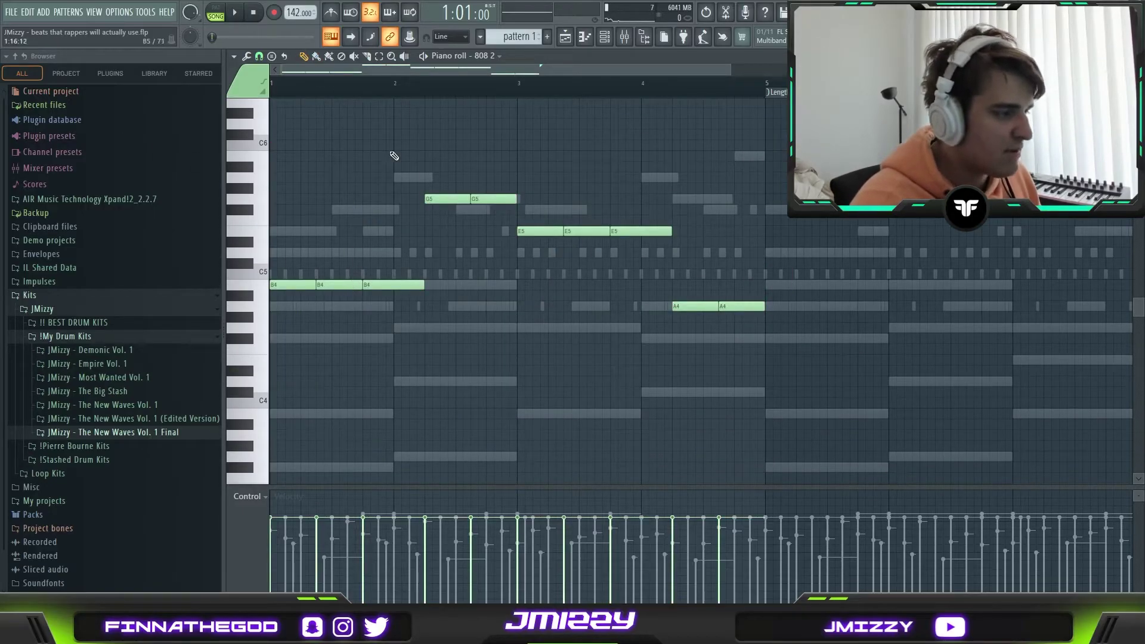
{"action": "key", "text": "space"}
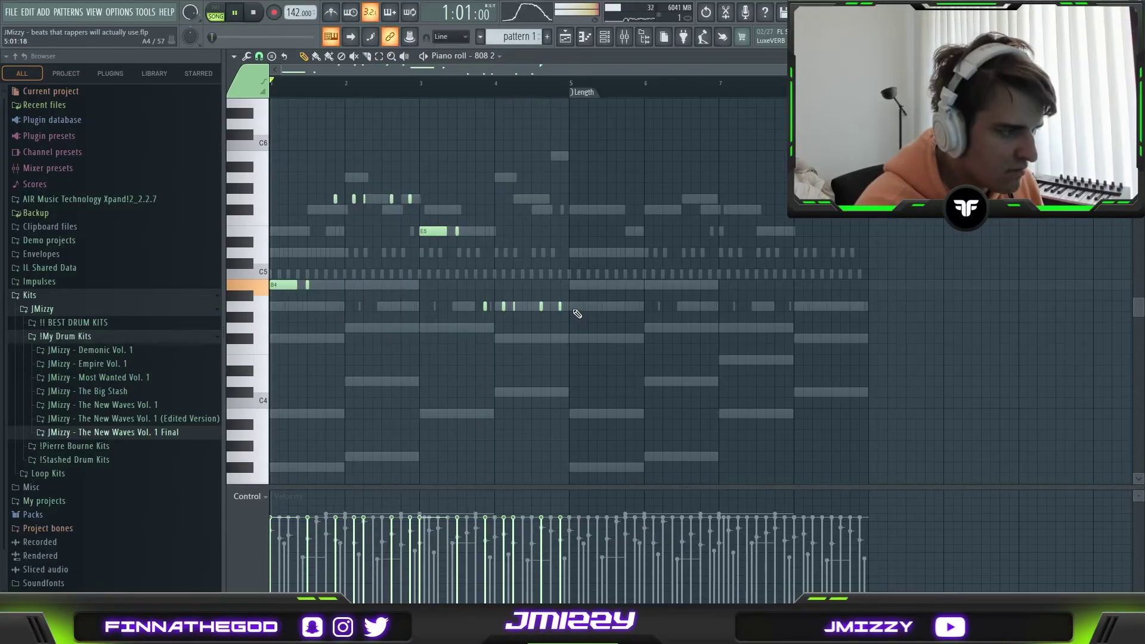
Step: Copy the four-bar 808 2 line into bars 5 to 8 and raise the copy's closing A4 notes by an octave
{"action": "left_click_drag", "start_coordinate": [614, 354], "coordinate": [280, 185]}
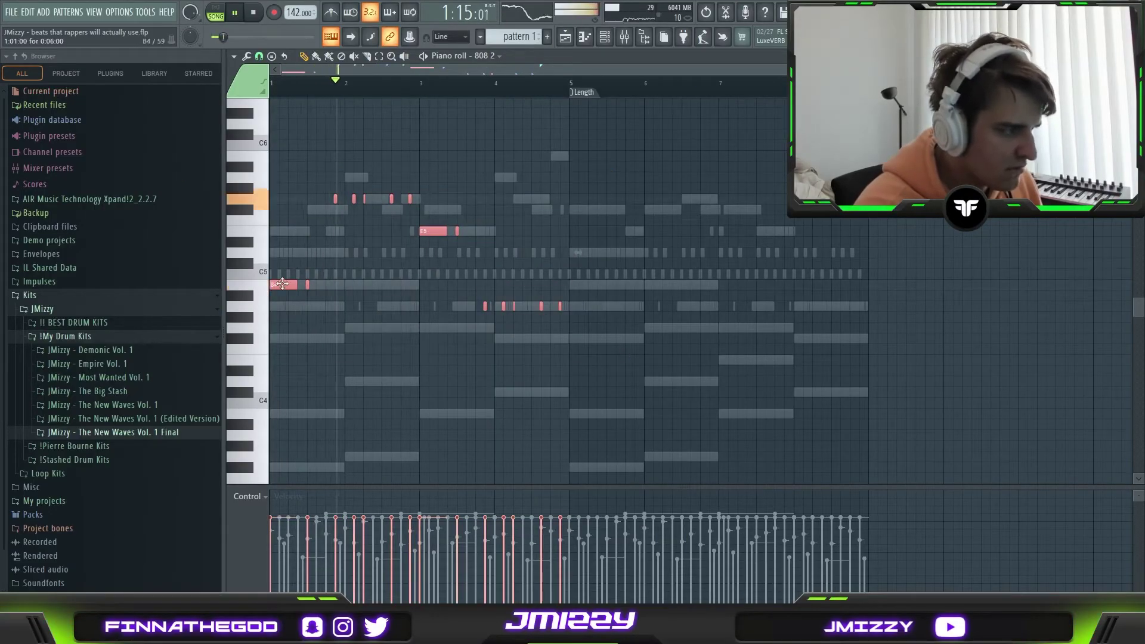
{"action": "left_click_drag", "start_coordinate": [283, 284], "coordinate": [581, 284]}
{"action": "left_click_drag", "start_coordinate": [876, 332], "coordinate": [780, 296]}
{"action": "key", "text": "ctrl+Up"}
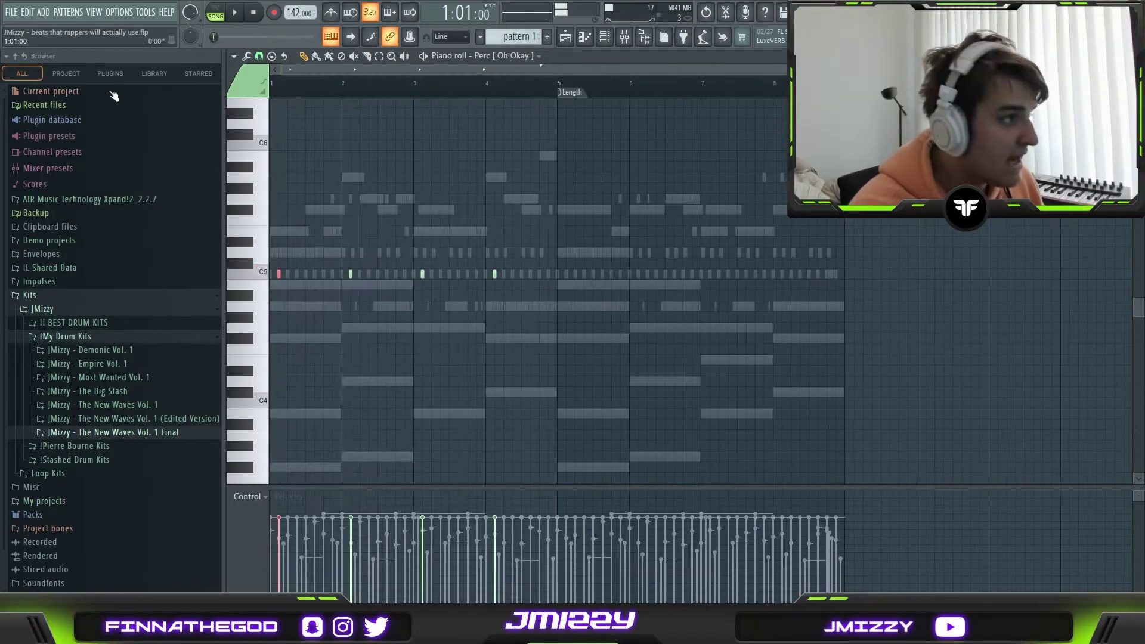
Step: Enlarge the velocity lane and raise the velocity of the first Perc [Oh Okay] note
{"action": "scroll", "coordinate": [276, 490], "scroll_direction": "up", "scroll_amount": 2}
{"action": "left_click_drag", "start_coordinate": [275, 396], "coordinate": [276, 325]}
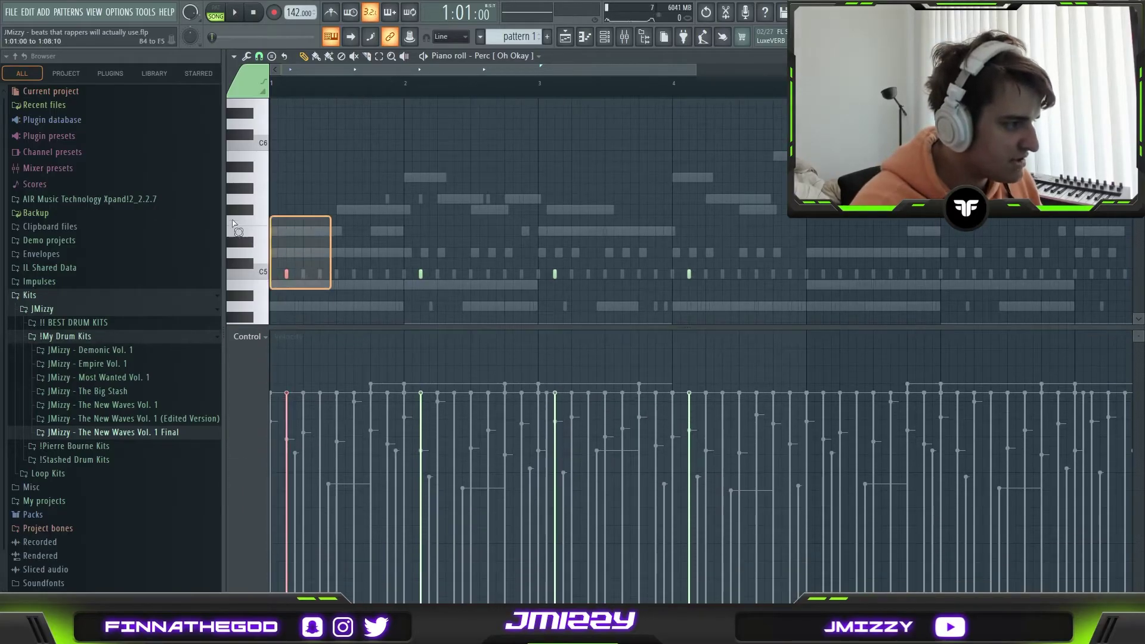
{"action": "left_click_drag", "start_coordinate": [293, 386], "coordinate": [296, 362]}
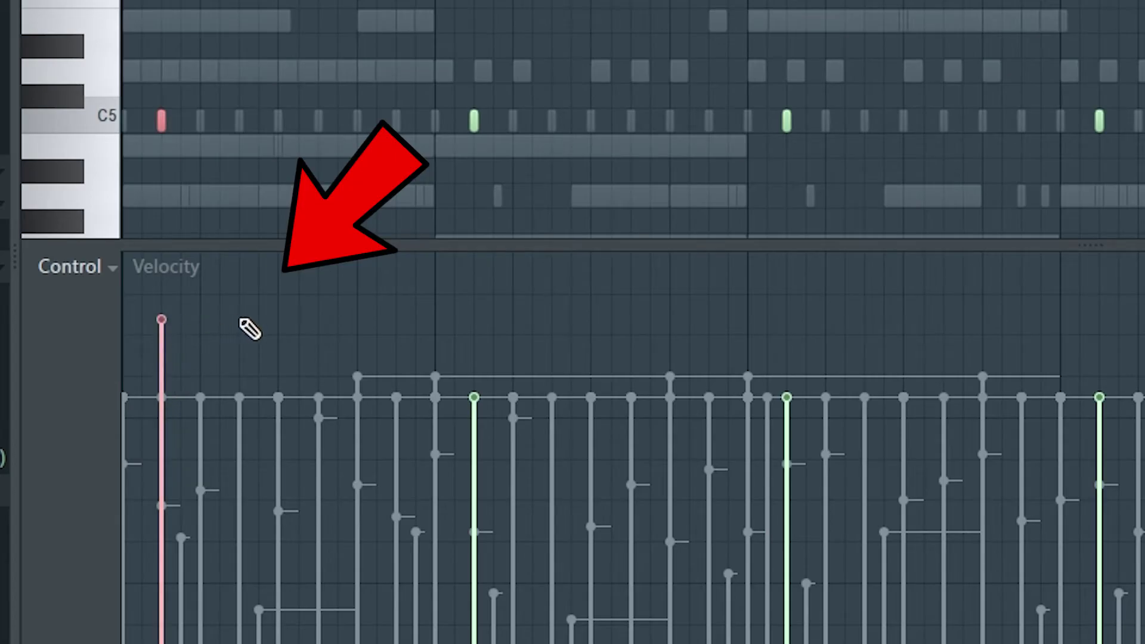
{"action": "mouse_move", "coordinate": [164, 298]}
{"action": "left_mouse_down"}
{"action": "mouse_move", "coordinate": [158, 320]}
{"action": "mouse_move", "coordinate": [9, 313]}
{"action": "mouse_move", "coordinate": [95, 301]}
{"action": "left_mouse_up"}
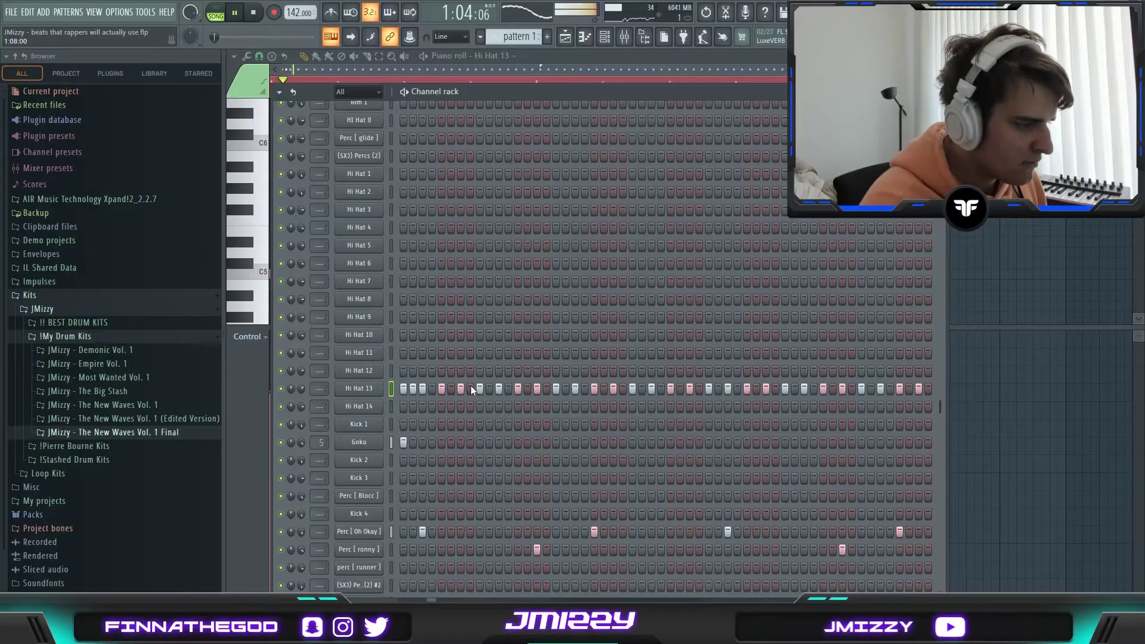
Step: Add extra Hi Hat 13 hits on the second step of bars 3 and 4
{"action": "left_click", "coordinate": [718, 388]}
{"action": "left_click", "coordinate": [871, 388]}
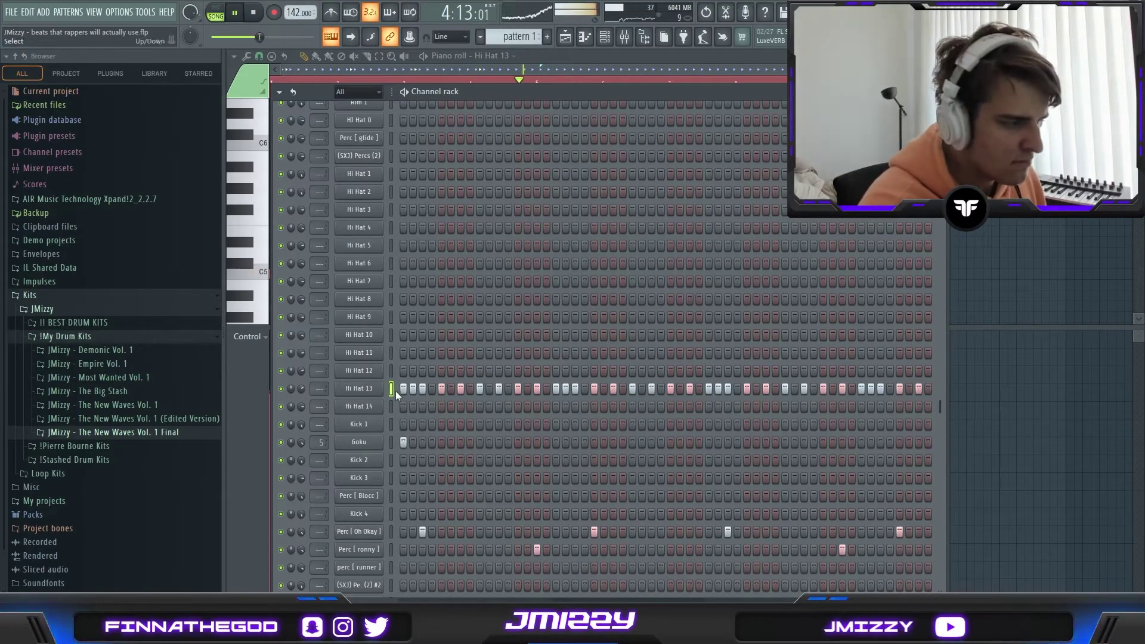
Step: Bring up Hi Hat 13 in the piano roll and make all its C5 notes legato
{"action": "left_click", "coordinate": [375, 391]}
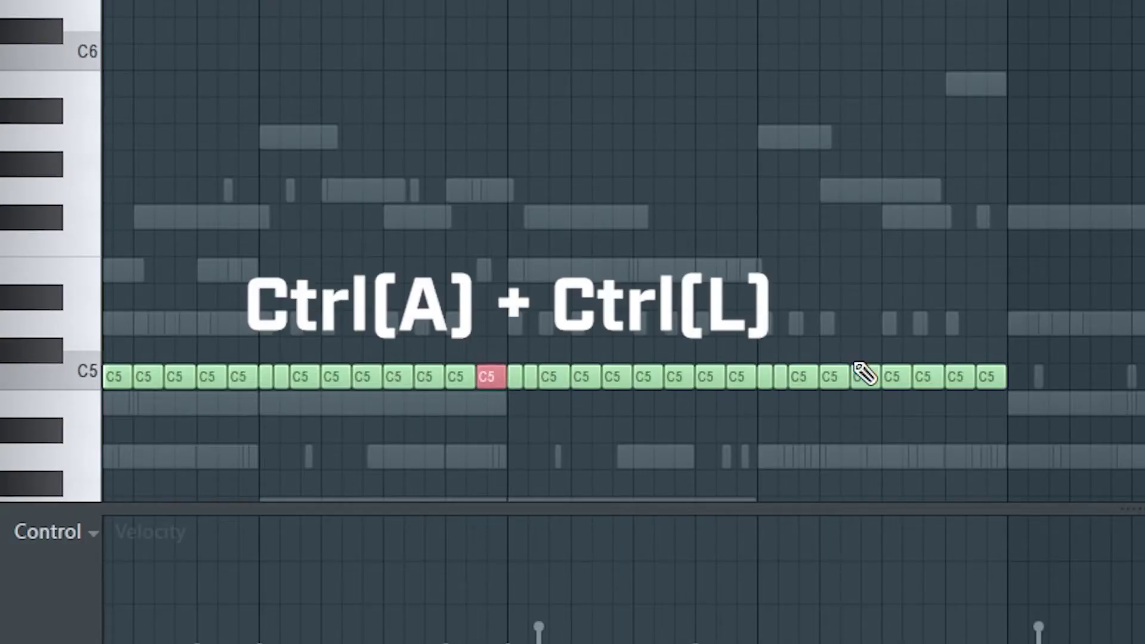
{"action": "scroll", "coordinate": [456, 384], "scroll_direction": "up", "scroll_amount": 2}
{"action": "scroll", "coordinate": [477, 388], "scroll_direction": "down", "scroll_amount": 2}
{"action": "left_click", "coordinate": [537, 401], "text": "ctrl"}
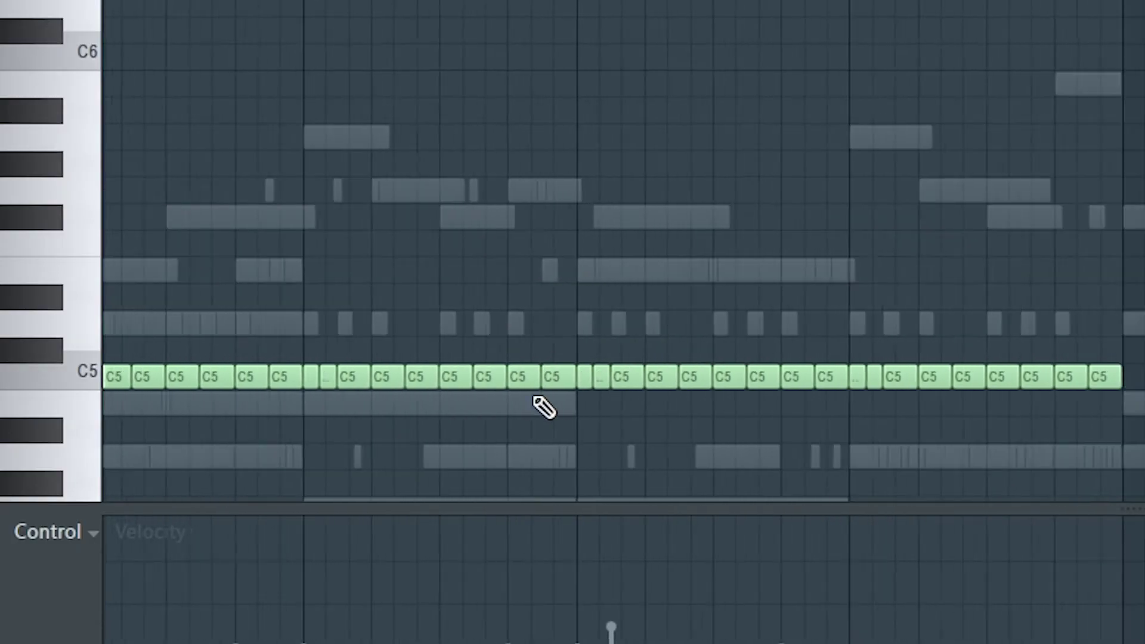
Step: Try chopping the last Hi Hat 13 note of bar 2 in two and undo the chop
{"action": "scroll", "coordinate": [573, 418], "scroll_direction": "up", "scroll_amount": 5}
{"action": "left_click_drag", "start_coordinate": [666, 432], "coordinate": [663, 303]}
{"action": "left_click_drag", "start_coordinate": [677, 439], "coordinate": [672, 326]}
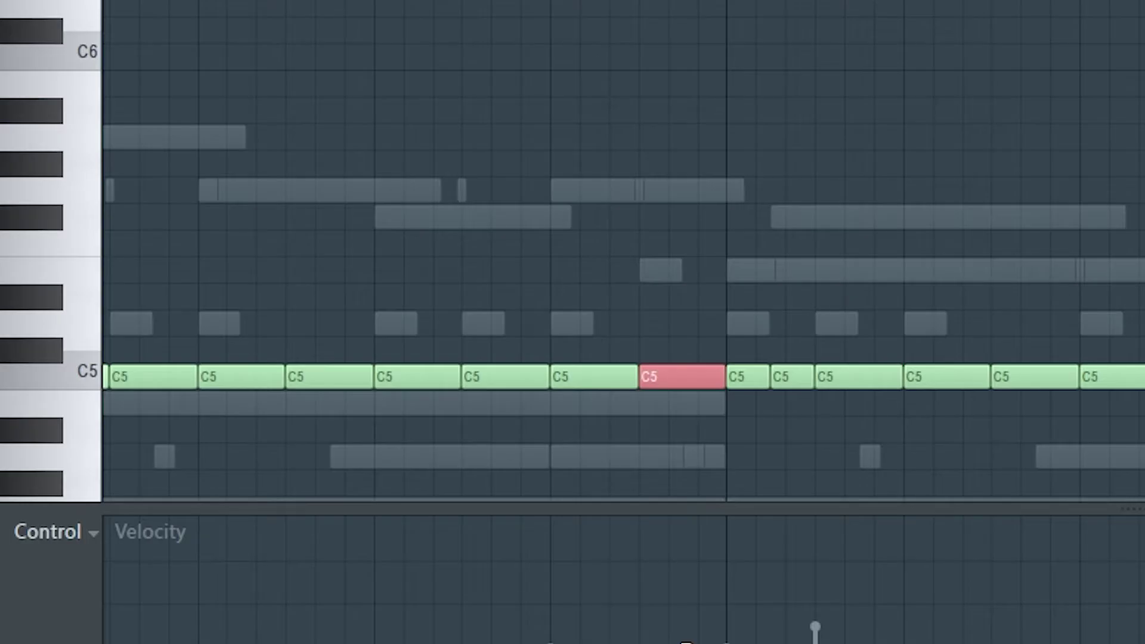
{"action": "left_click", "coordinate": [724, 229], "text": "ctrl"}
{"action": "left_click_drag", "start_coordinate": [682, 259], "coordinate": [682, 419]}
{"action": "key", "text": "alt+u"}
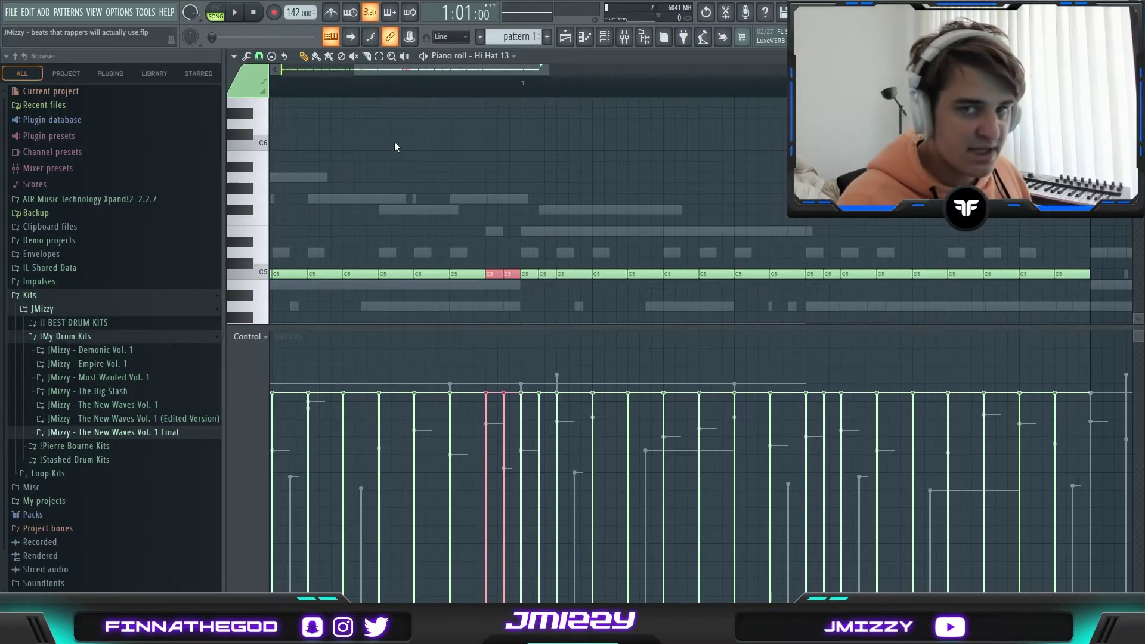
{"action": "key", "text": "ctrl+z"}
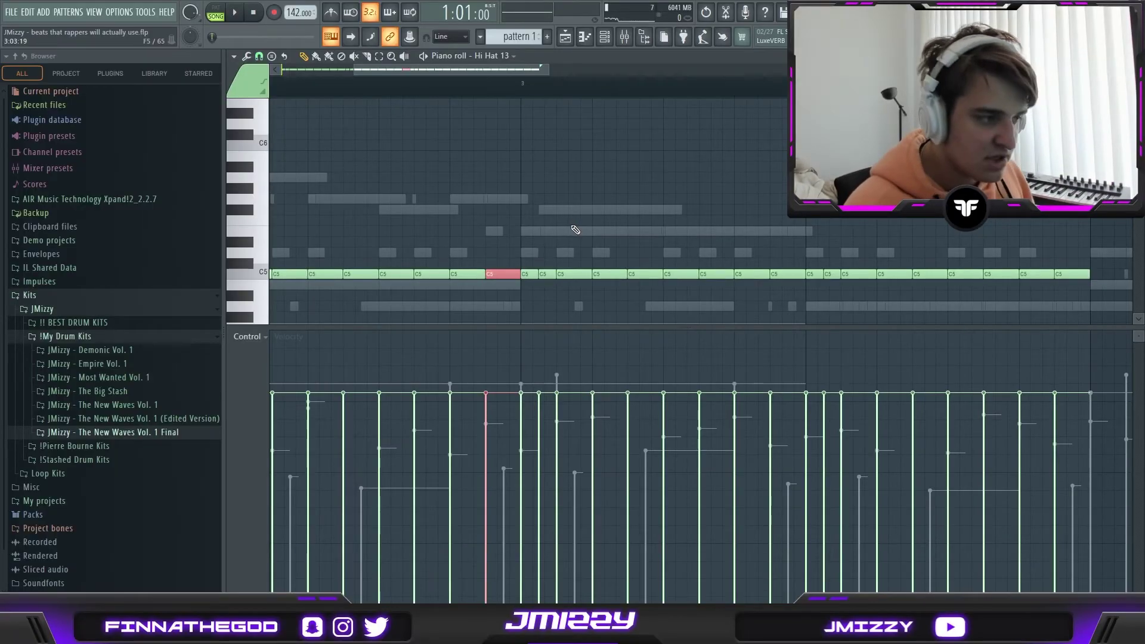
Step: Chop the last Hi Hat 13 note of bar 2 into four equal hits and play the pattern back
{"action": "key", "text": "ctrl+u"}
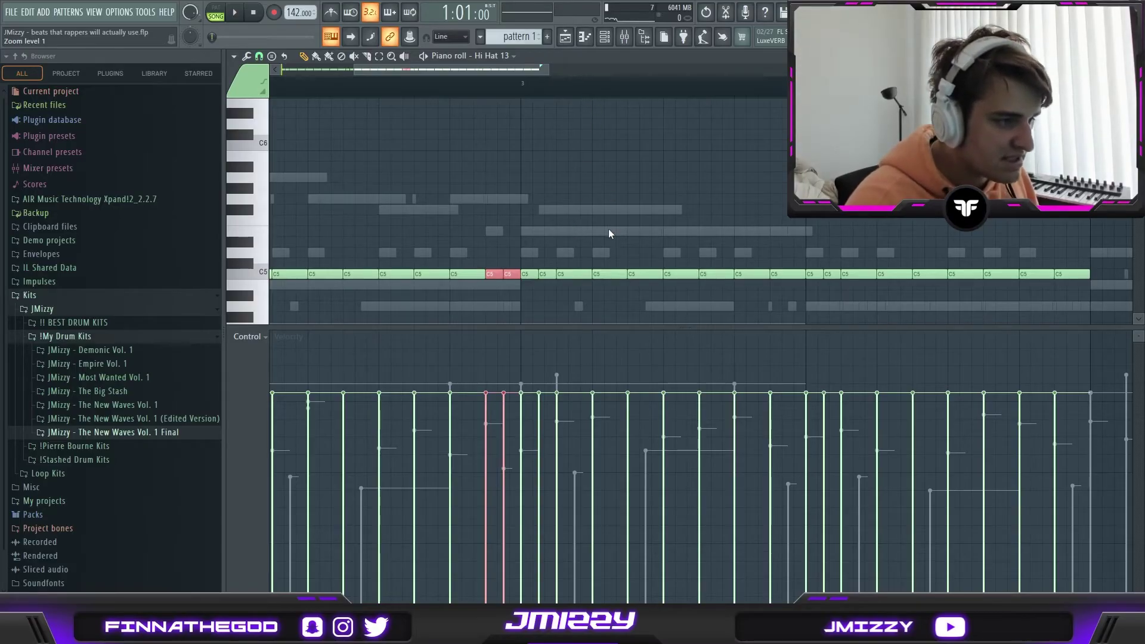
{"action": "key", "text": "ctrl+u"}
{"action": "key", "text": "space"}
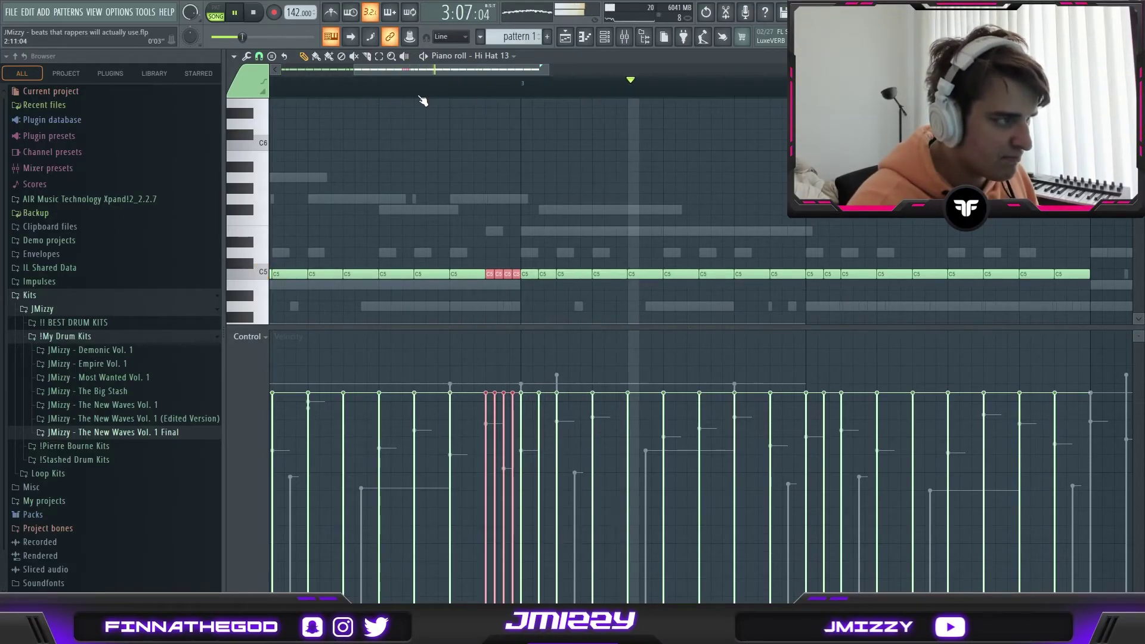
{"action": "scroll", "coordinate": [422, 102], "scroll_direction": "down", "scroll_amount": 3}
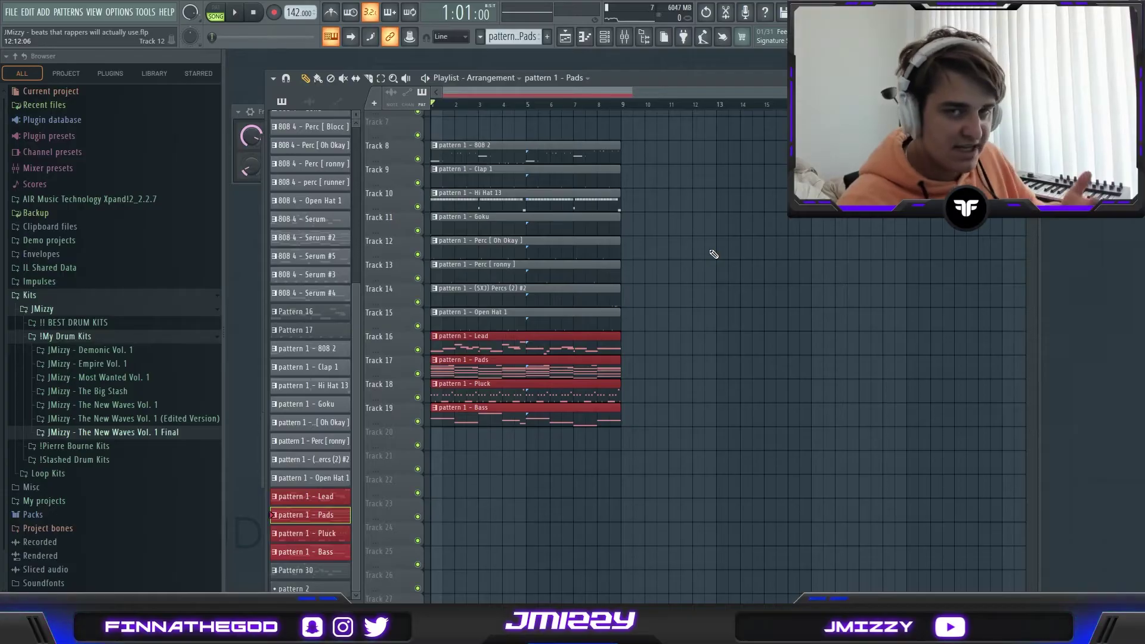
Step: Duplicate all the playlist clips three times to fill 32 bars, and delete the drum clips from bars 1 to 24
{"action": "left_click_drag", "start_coordinate": [734, 464], "coordinate": [679, 321]}
{"action": "key", "text": "ctrl+b"}
{"action": "key", "text": "ctrl+b"}
{"action": "key", "text": "ctrl+b"}
{"action": "key", "text": "Delete"}
{"action": "left_click_drag", "start_coordinate": [703, 128], "coordinate": [871, 323]}
{"action": "key", "text": "Delete"}
Step: Extend the arrangement to bar 64 by duplicating the last eight-bar block, keeping bars 25 to 32 free of drum clips
{"action": "scroll", "coordinate": [874, 358], "scroll_direction": "down", "scroll_amount": 1}
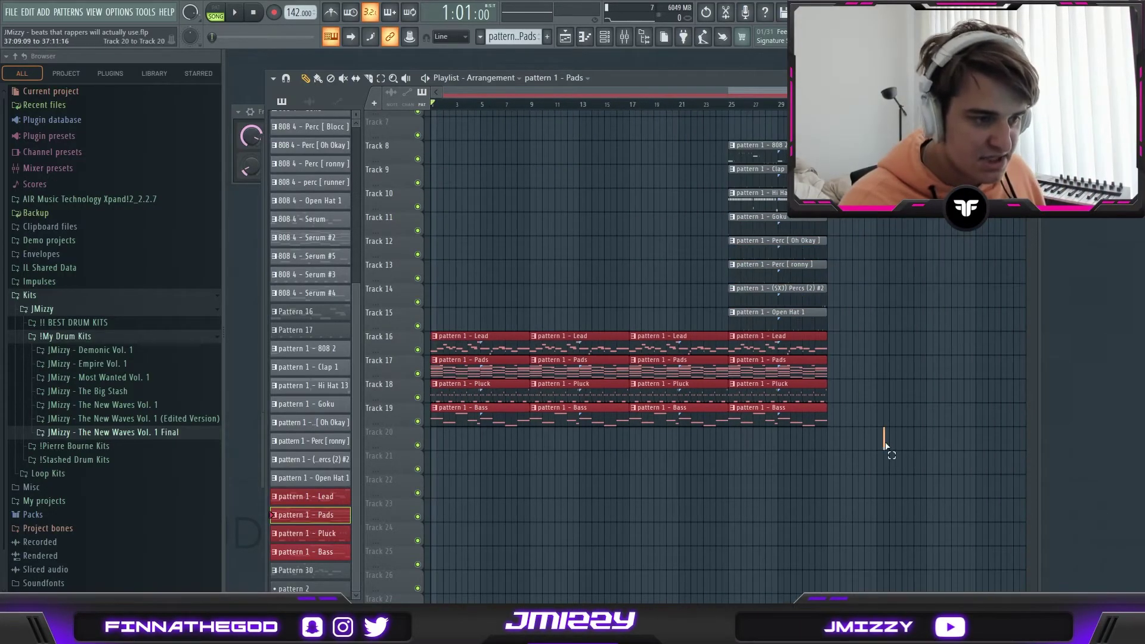
{"action": "key", "text": "ctrl+b"}
{"action": "mouse_move", "coordinate": [888, 440]}
{"action": "left_mouse_down"}
{"action": "mouse_move", "coordinate": [745, 141]}
{"action": "mouse_move", "coordinate": [781, 315]}
{"action": "left_mouse_up"}
{"action": "left_click_drag", "start_coordinate": [941, 473], "coordinate": [849, 149]}
{"action": "key", "text": "ctrl+b"}
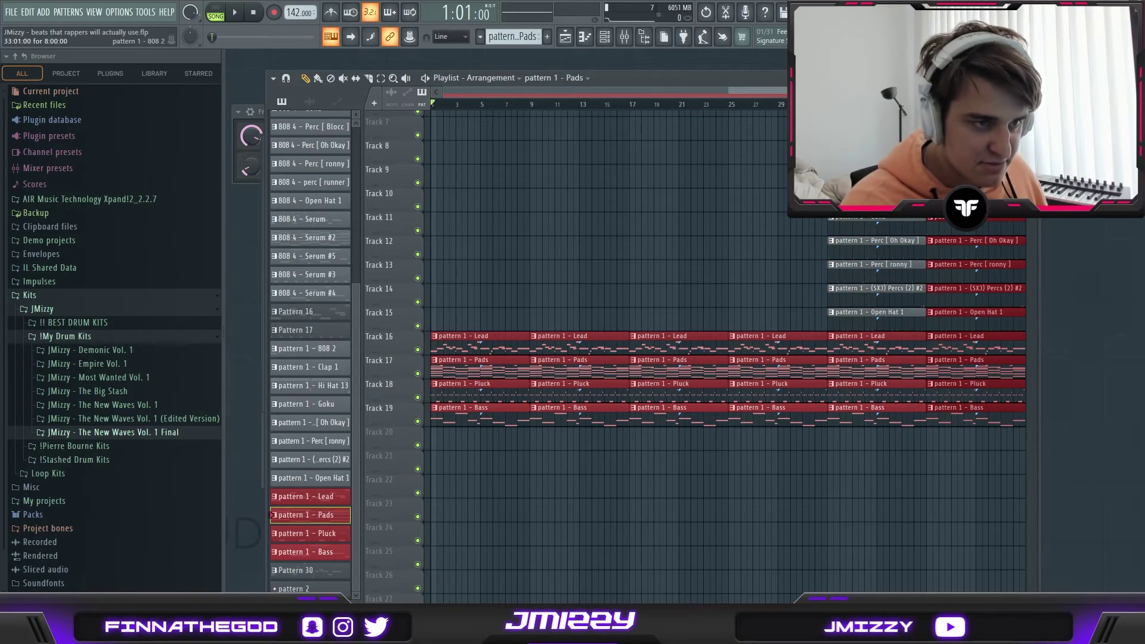
{"action": "key", "text": "ctrl+b"}
{"action": "scroll", "coordinate": [850, 179], "scroll_direction": "down", "scroll_amount": 1}
{"action": "key", "text": "ctrl+b"}
{"action": "left_click", "coordinate": [992, 420], "text": "ctrl"}
{"action": "left_click_drag", "start_coordinate": [504, 108], "coordinate": [317, 171]}
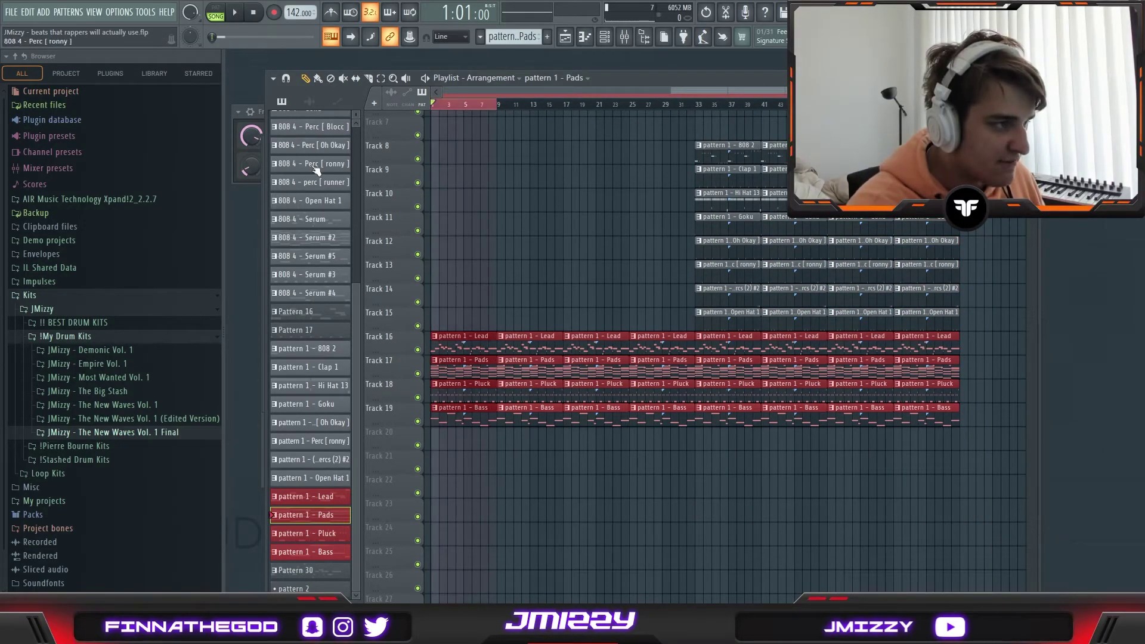
{"action": "scroll", "coordinate": [516, 108], "scroll_direction": "up", "scroll_amount": 1}
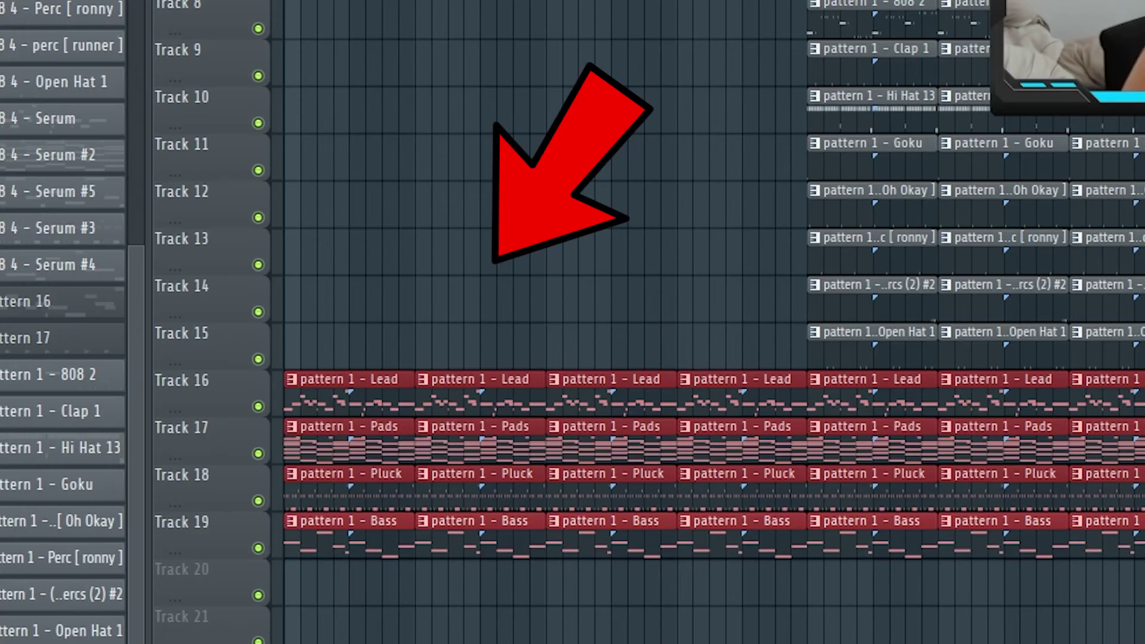
Step: Delete the melody clips in bars 17 to 32 and move the full section with drums back to start at bar 17
{"action": "left_click_drag", "start_coordinate": [567, 234], "coordinate": [686, 428]}
{"action": "key", "text": "Delete"}
{"action": "left_click_drag", "start_coordinate": [972, 493], "coordinate": [702, 165]}
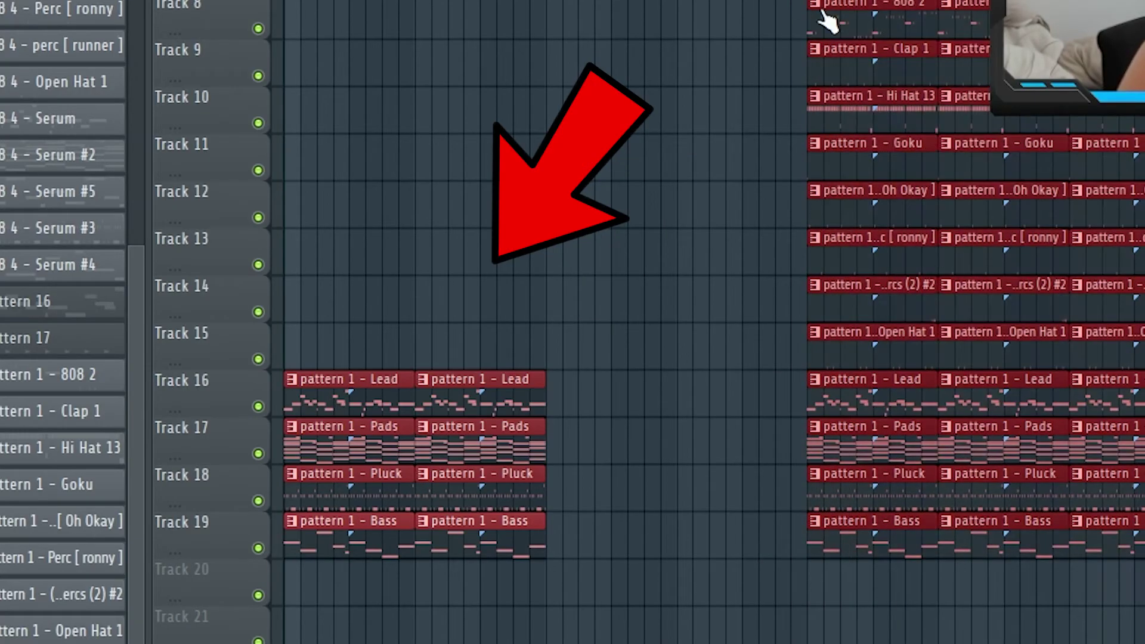
{"action": "left_click_drag", "start_coordinate": [827, 18], "coordinate": [586, 22]}
{"action": "key", "text": "ctrl+d"}
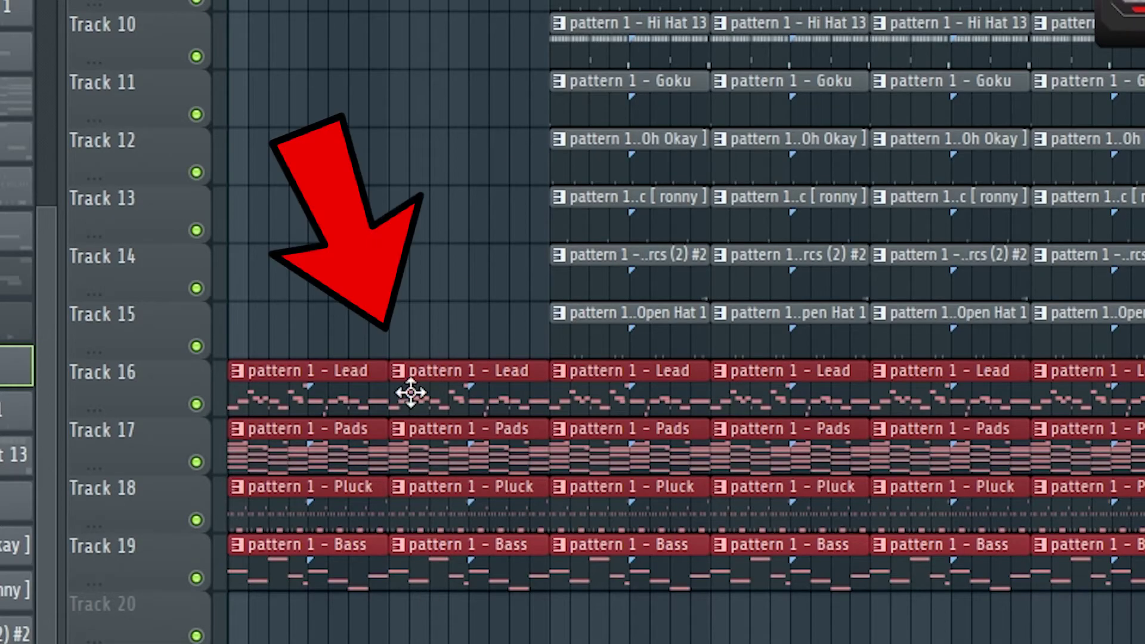
Step: Clear the Pluck and Bass clips from intro bars 1 to 16, and refill track 19 with a duplicated Bass clip from bar 1
{"action": "left_click_drag", "start_coordinate": [528, 623], "coordinate": [360, 381]}
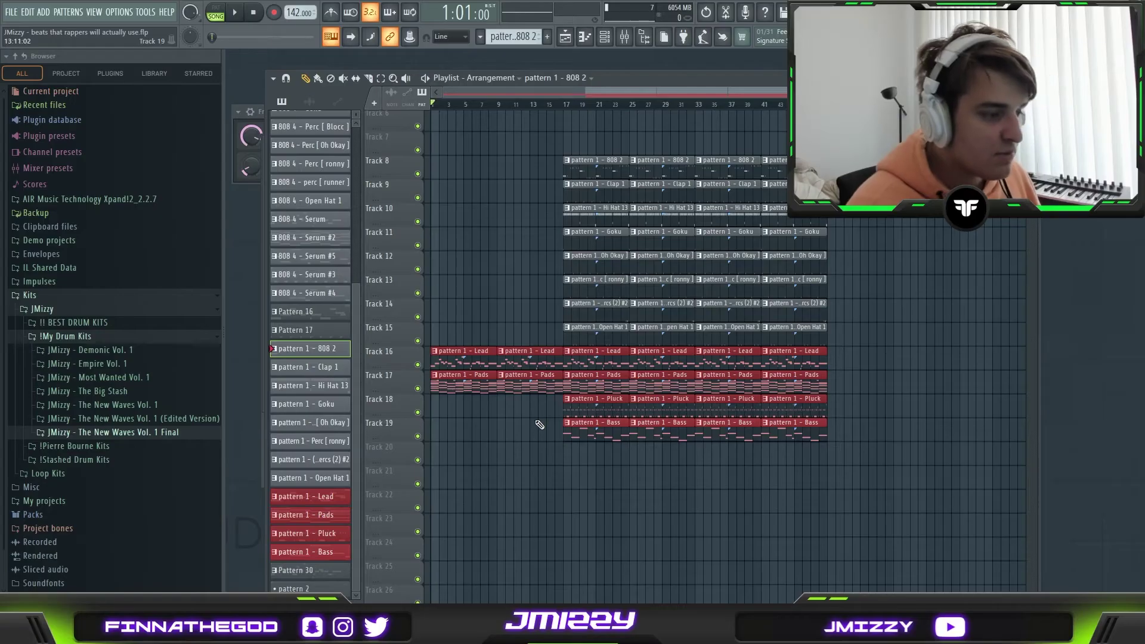
{"action": "left_click_drag", "start_coordinate": [686, 474], "coordinate": [361, 428]}
{"action": "left_click", "coordinate": [628, 463], "text": "ctrl"}
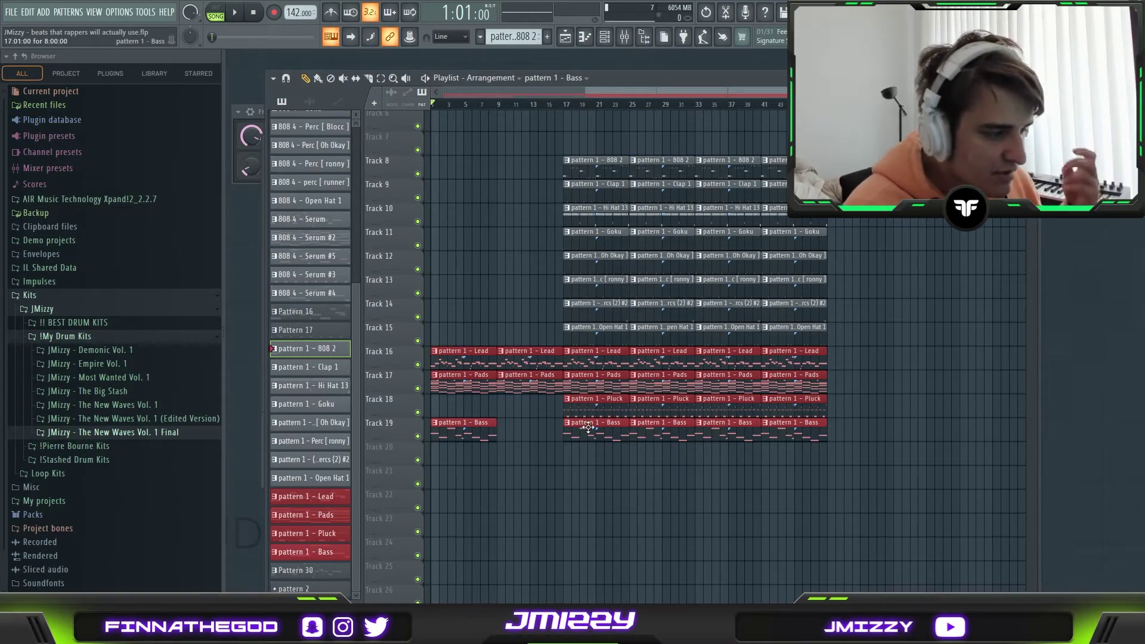
{"action": "left_click_drag", "start_coordinate": [533, 458], "coordinate": [473, 429]}
{"action": "key", "text": "ctrl+b"}
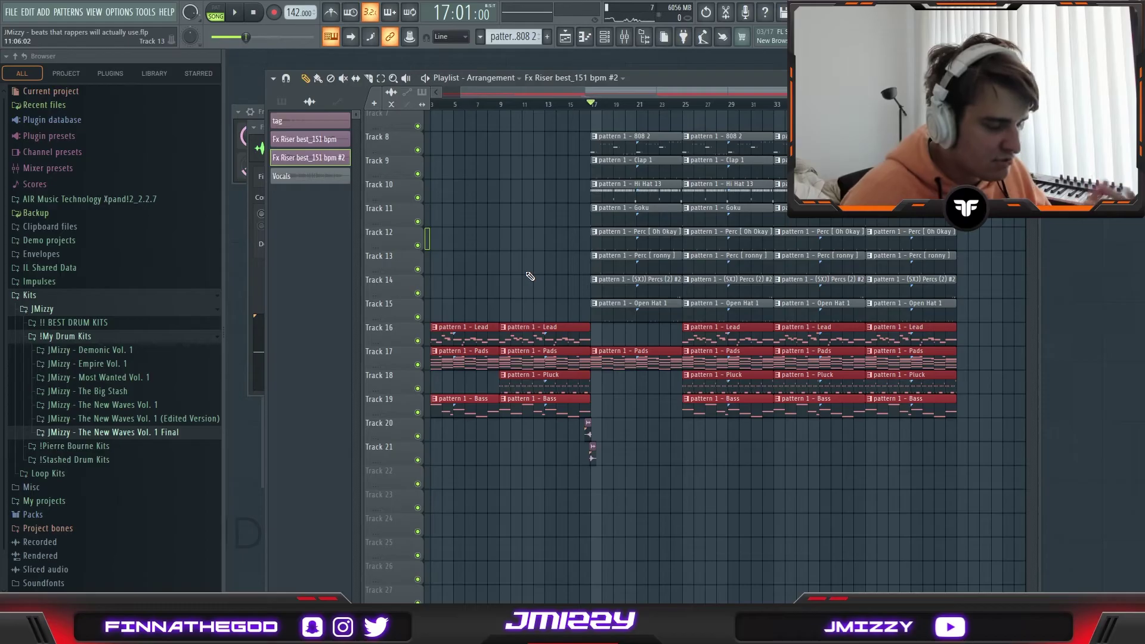
{"action": "scroll", "coordinate": [649, 122], "scroll_direction": "down", "scroll_amount": 1}
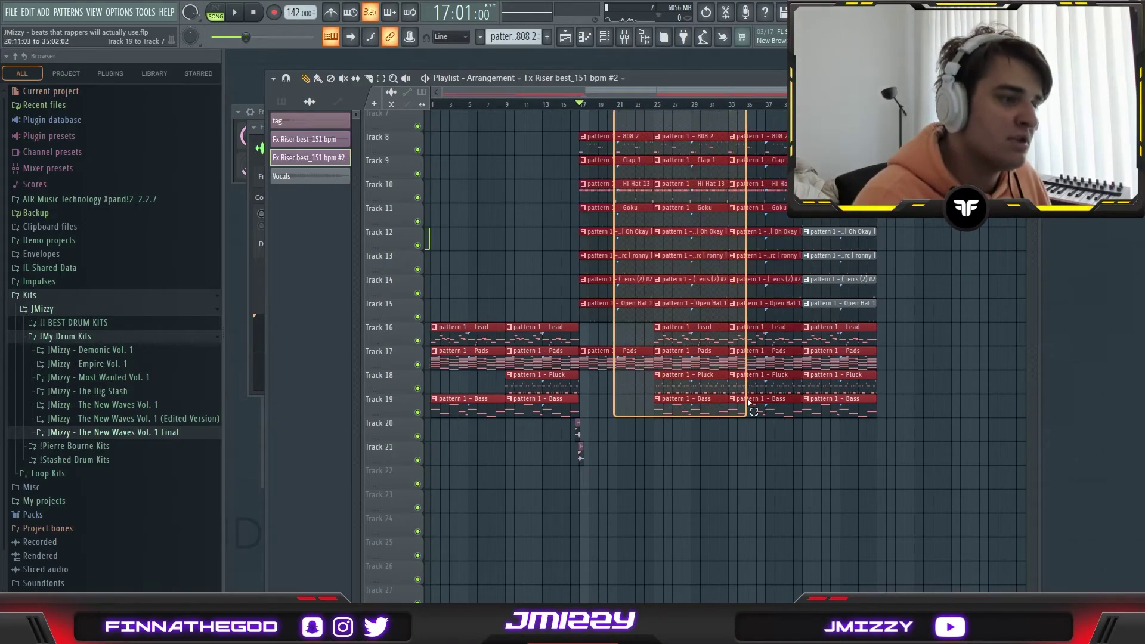
{"action": "scroll", "coordinate": [814, 292], "scroll_direction": "up", "scroll_amount": 3}
{"action": "left_click_drag", "start_coordinate": [618, 171], "coordinate": [771, 400]}
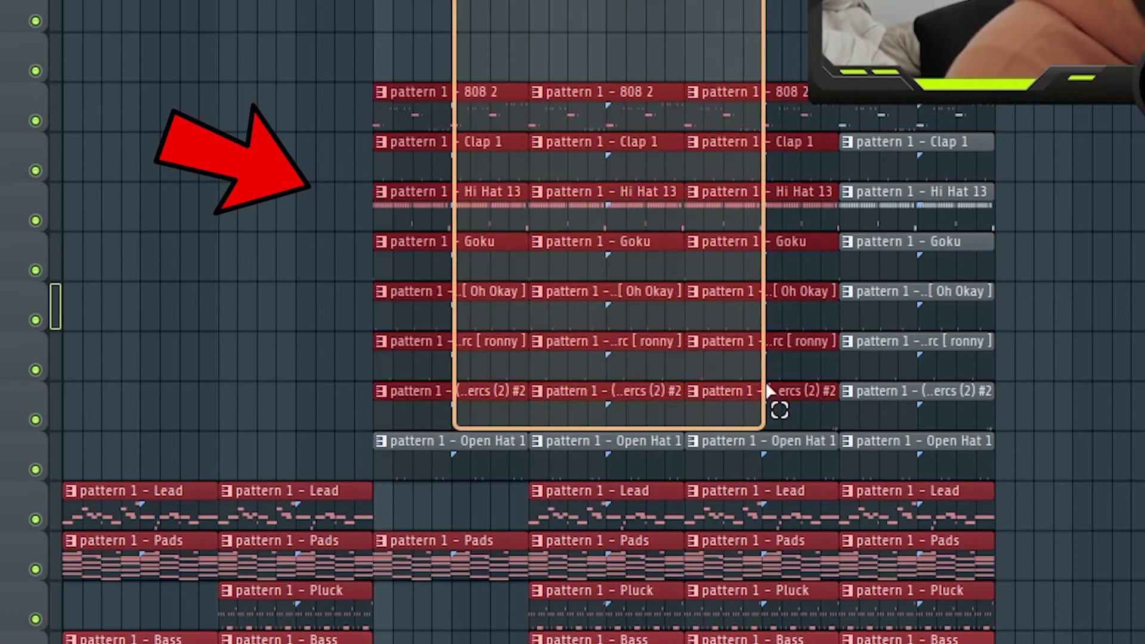
{"action": "left_click_drag", "start_coordinate": [440, 88], "coordinate": [455, 447]}
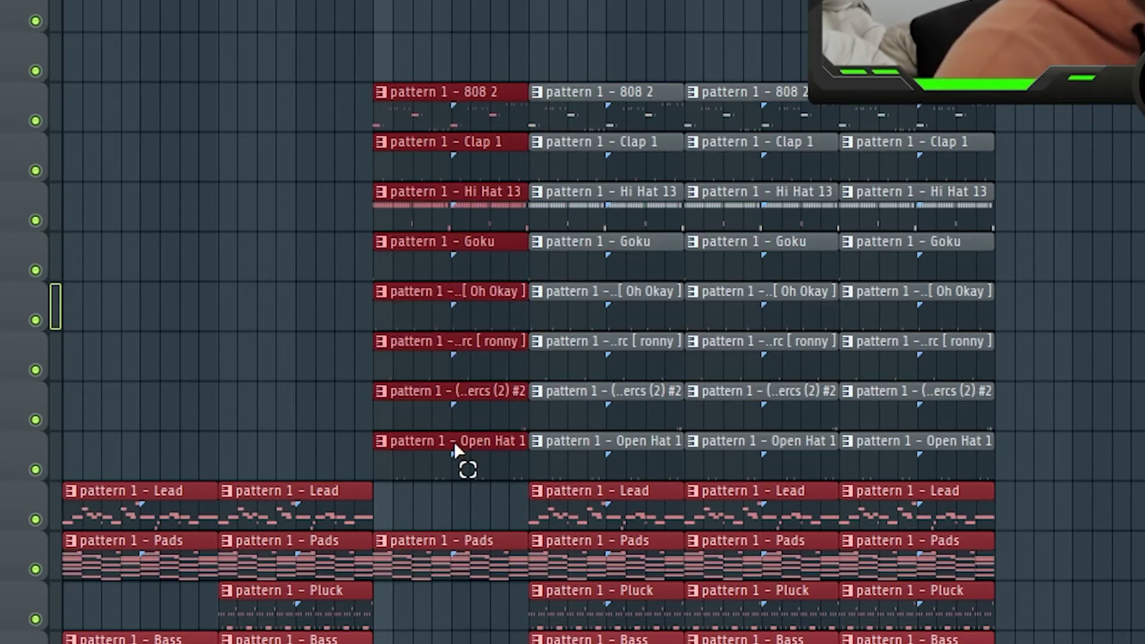
{"action": "left_click_drag", "start_coordinate": [569, 75], "coordinate": [598, 471]}
{"action": "left_click_drag", "start_coordinate": [767, 24], "coordinate": [743, 459]}
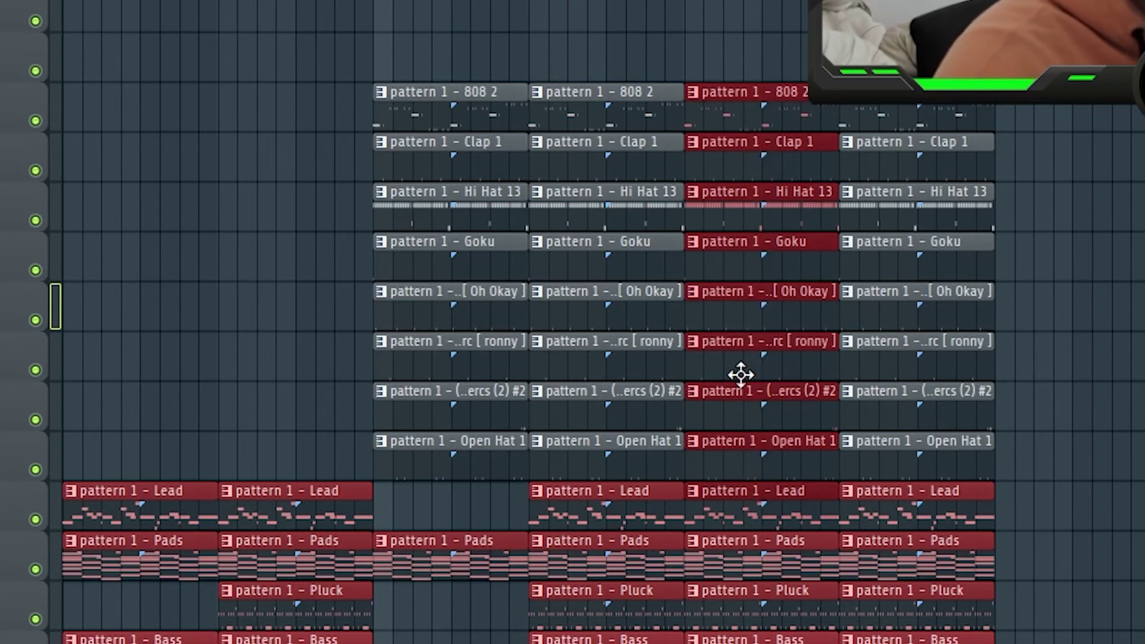
{"action": "left_click", "coordinate": [915, 135]}
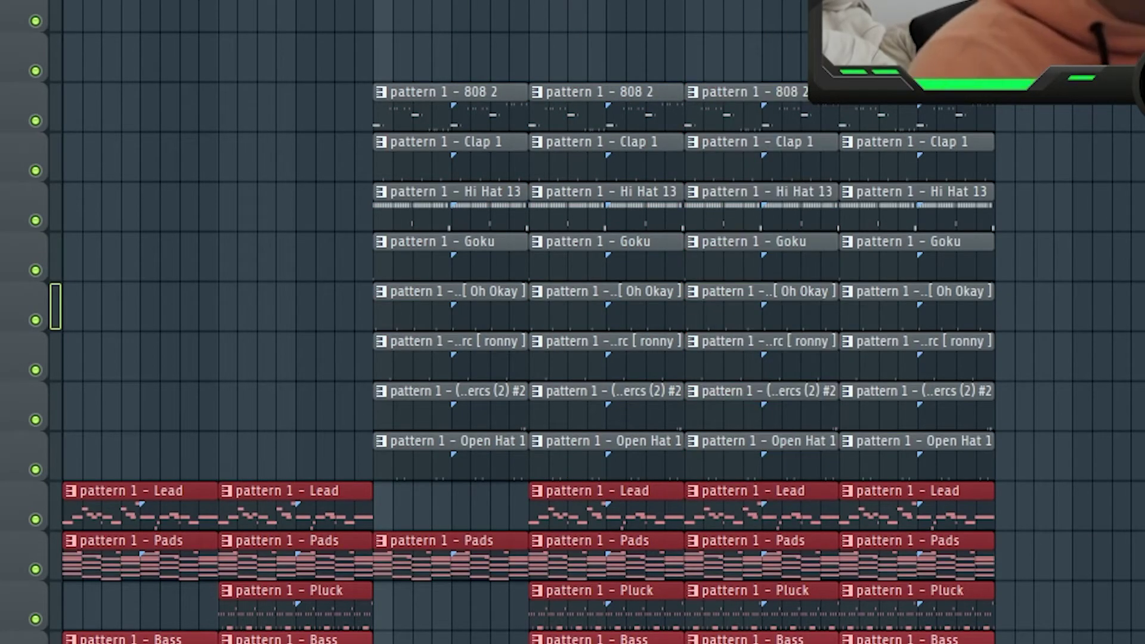
Step: Duplicate the last eight-bar block of drum clips so the drums continue past the end of the melody clips
{"action": "left_click_drag", "start_coordinate": [877, 84], "coordinate": [1126, 456]}
{"action": "key", "text": "ctrl+b"}
{"action": "left_click_drag", "start_coordinate": [931, 84], "coordinate": [925, 425]}
{"action": "left_click_drag", "start_coordinate": [1041, 84], "coordinate": [1052, 110]}
{"action": "left_click_drag", "start_coordinate": [660, 114], "coordinate": [687, 468]}
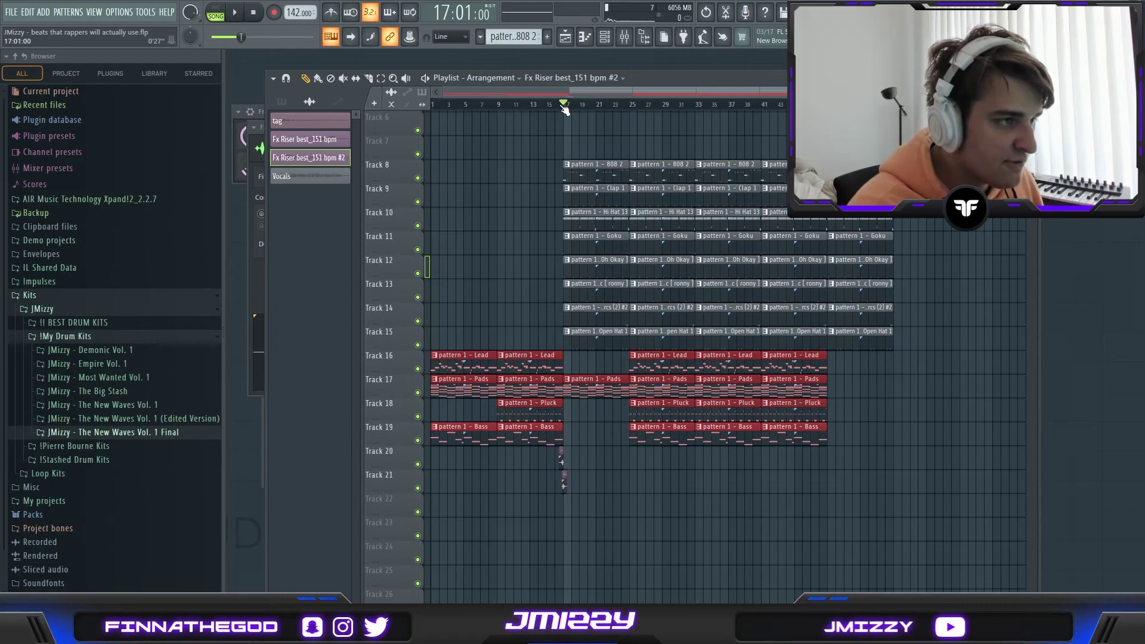
Step: Remove the Goku clip at bar 25 and try placing a Lead clip on track 18 near bar 4
{"action": "scroll", "coordinate": [571, 134], "scroll_direction": "up", "scroll_amount": 3}
{"action": "left_click_drag", "start_coordinate": [571, 127], "coordinate": [618, 237]}
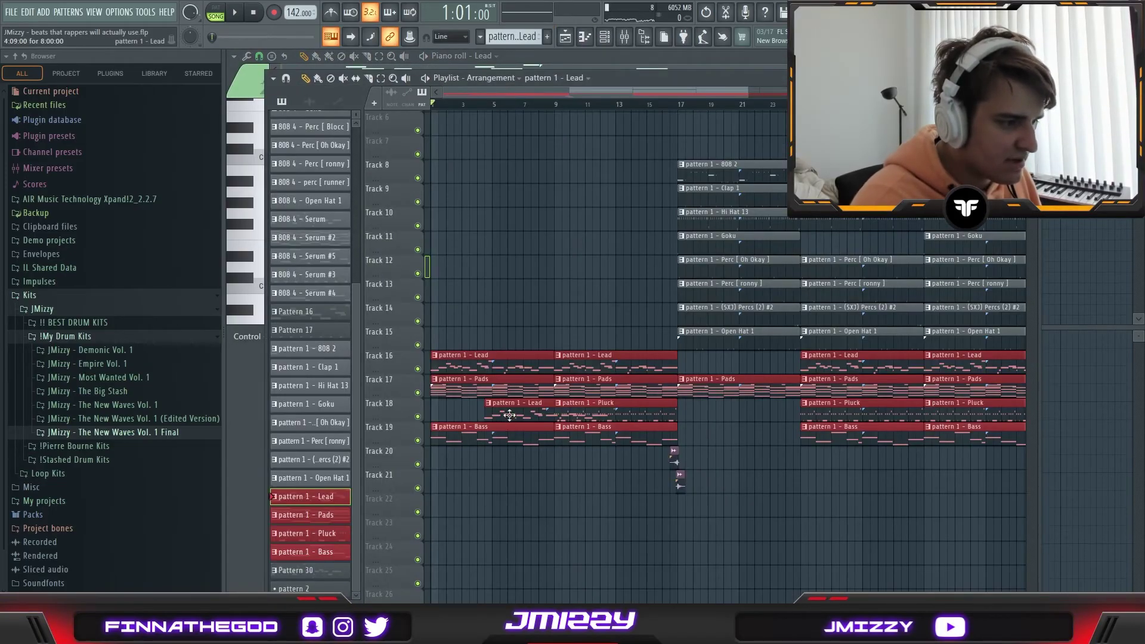
{"action": "left_click", "coordinate": [513, 440]}
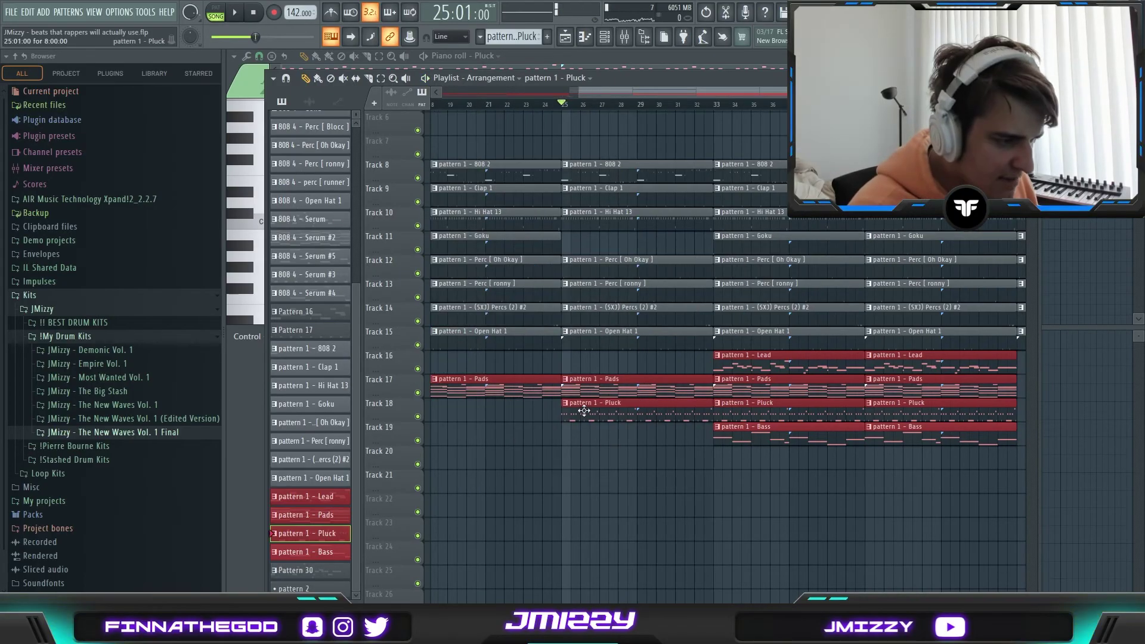
Step: Move the Pluck clip at bar 25 down to track 20, make it unique, and open it for playback
{"action": "left_click_drag", "start_coordinate": [583, 409], "coordinate": [576, 457]}
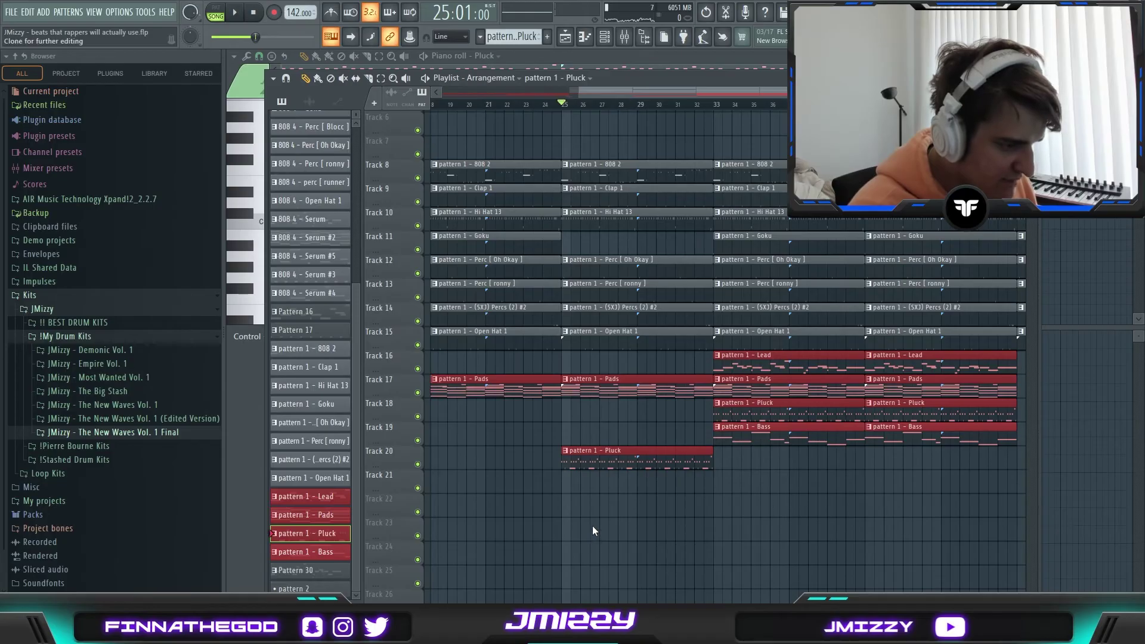
{"action": "double_click", "coordinate": [622, 454]}
{"action": "key", "text": "space"}
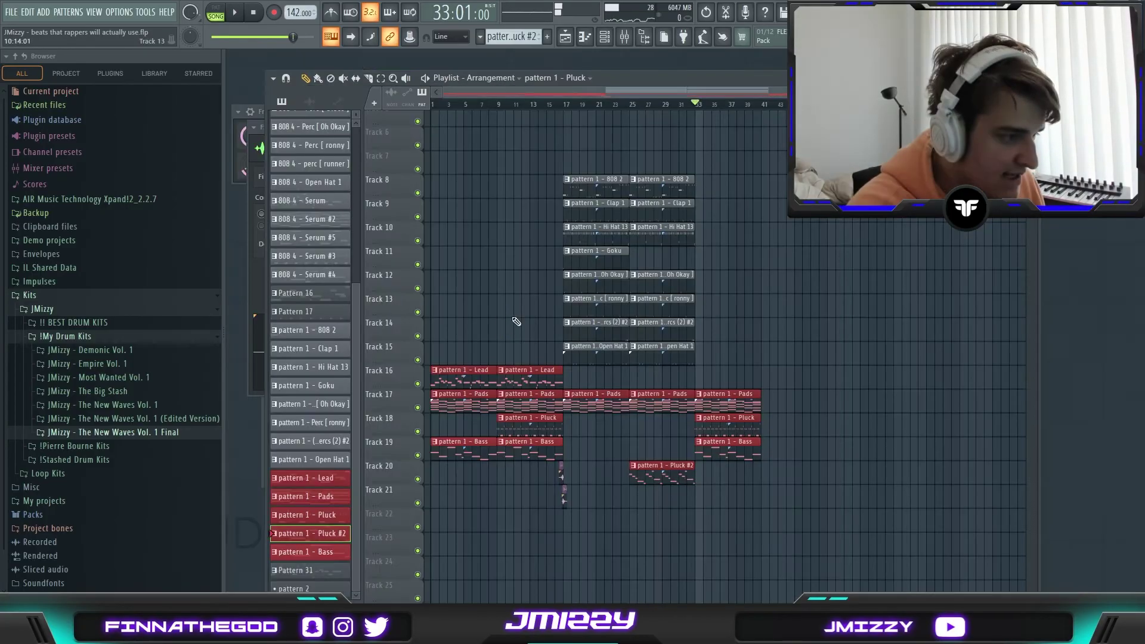
Step: Copy the intro melody clips from bars 1 to 16 to bar 41, leaving out the two Bass clips
{"action": "mouse_move", "coordinate": [532, 483]}
{"action": "left_mouse_down"}
{"action": "mouse_move", "coordinate": [451, 365]}
{"action": "mouse_move", "coordinate": [777, 382]}
{"action": "left_mouse_up"}
{"action": "right_click", "coordinate": [800, 450]}
{"action": "right_click", "coordinate": [856, 456]}
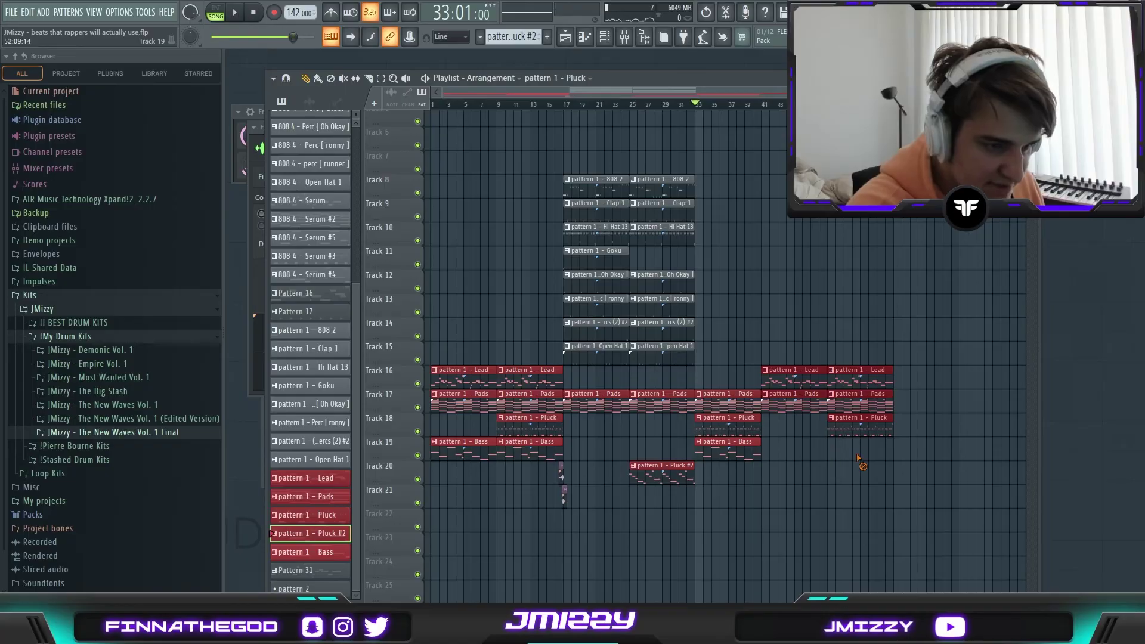
Step: Copy the drum clips of bars 17 to 32 on tracks 8 to 15 to bar 41
{"action": "left_click_drag", "start_coordinate": [790, 139], "coordinate": [591, 354]}
{"action": "left_click_drag", "start_coordinate": [577, 189], "coordinate": [776, 190]}
{"action": "left_click", "coordinate": [951, 516], "text": "ctrl"}
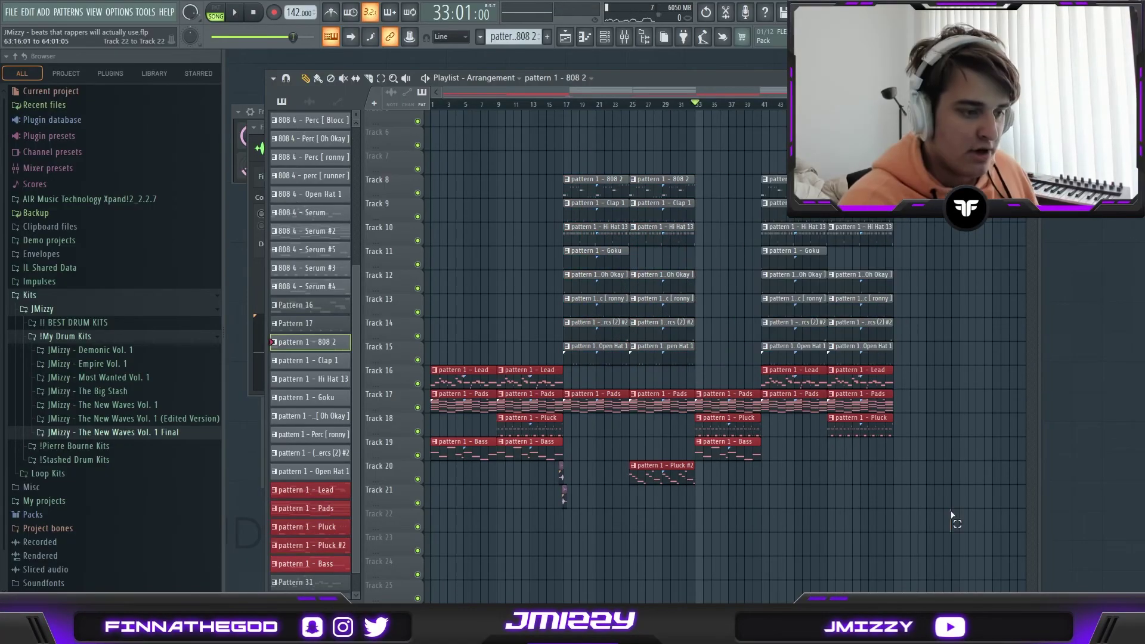
Step: Repeat the 40-bar section from bars 17 to 56, including the risers before bar 17, at bars 57 and 97
{"action": "left_click_drag", "start_coordinate": [952, 513], "coordinate": [742, 160]}
{"action": "left_click_drag", "start_coordinate": [750, 482], "coordinate": [701, 329]}
{"action": "left_click_drag", "start_coordinate": [690, 491], "coordinate": [689, 490]}
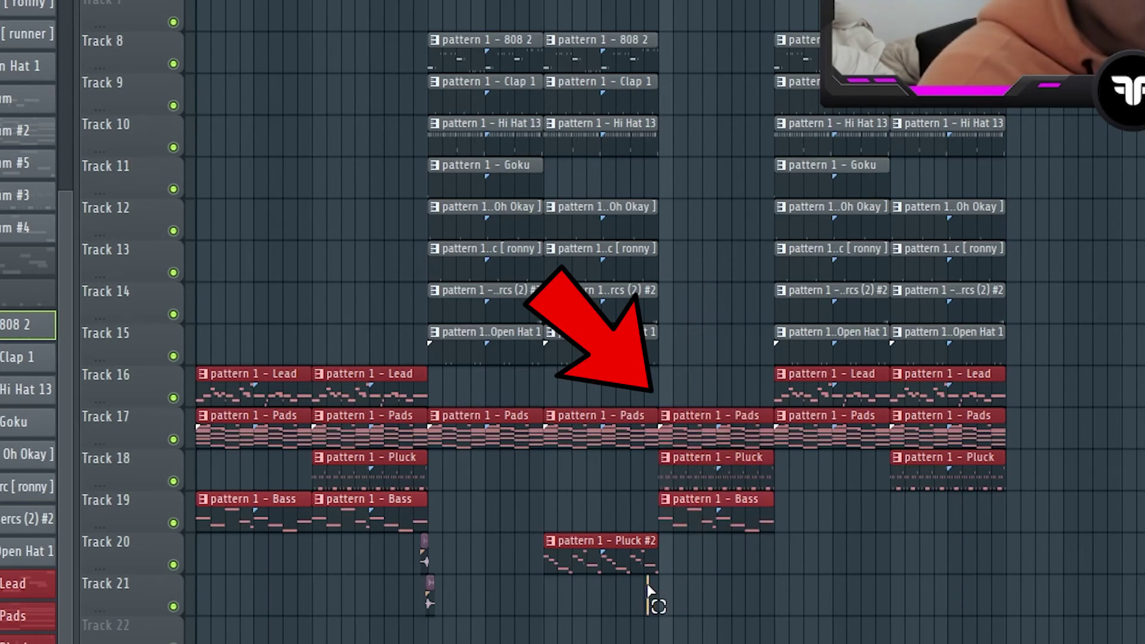
{"action": "left_click_drag", "start_coordinate": [649, 588], "coordinate": [457, 5]}
{"action": "left_click_drag", "start_coordinate": [1073, 501], "coordinate": [772, 12]}
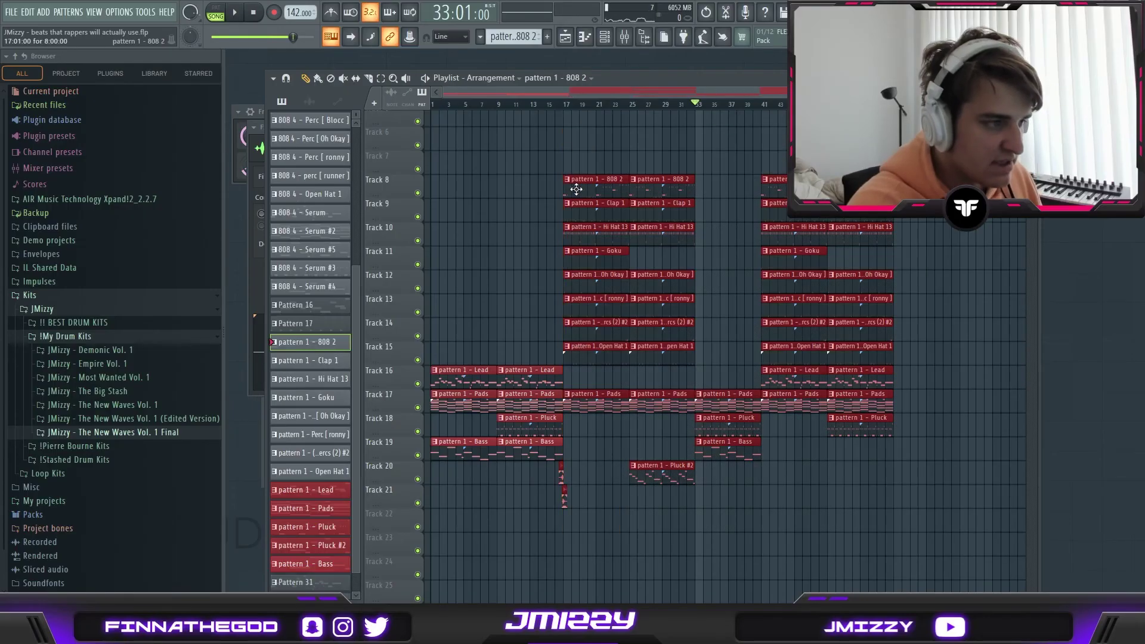
{"action": "mouse_move", "coordinate": [577, 189]}
{"action": "left_mouse_down"}
{"action": "mouse_move", "coordinate": [931, 191]}
{"action": "mouse_move", "coordinate": [907, 192]}
{"action": "left_mouse_up"}
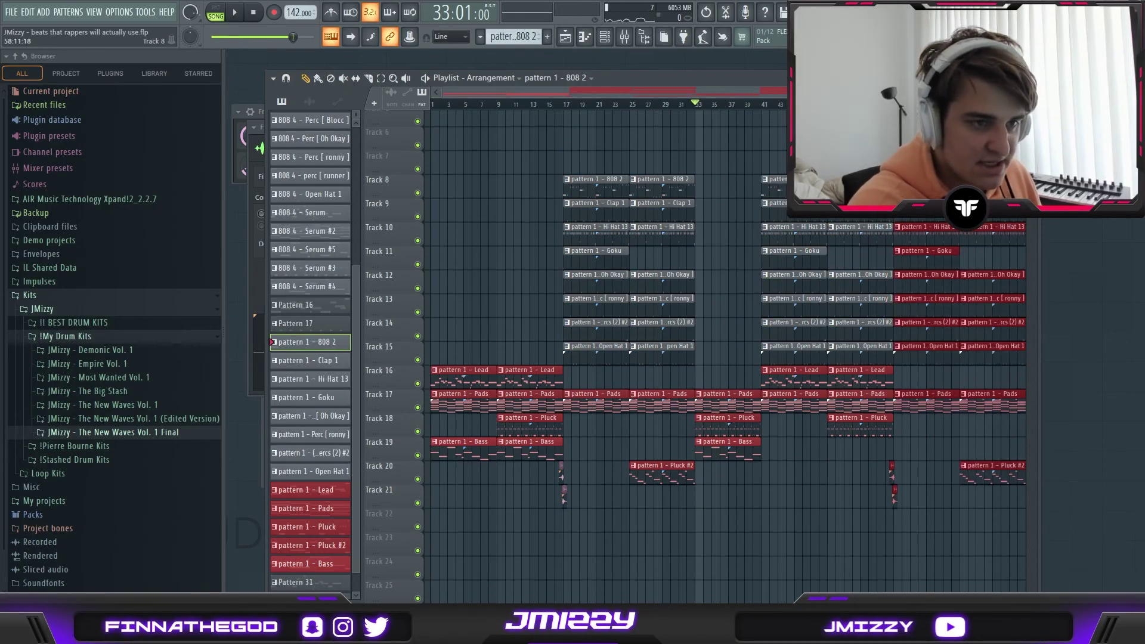
{"action": "scroll", "coordinate": [907, 192], "scroll_direction": "down", "scroll_amount": 3}
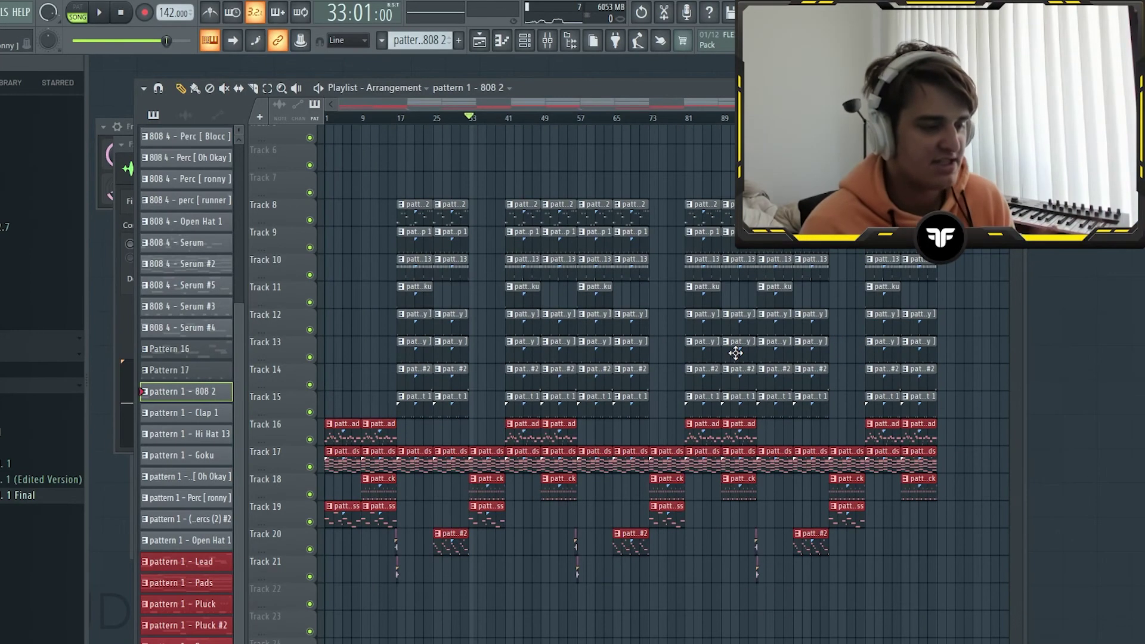